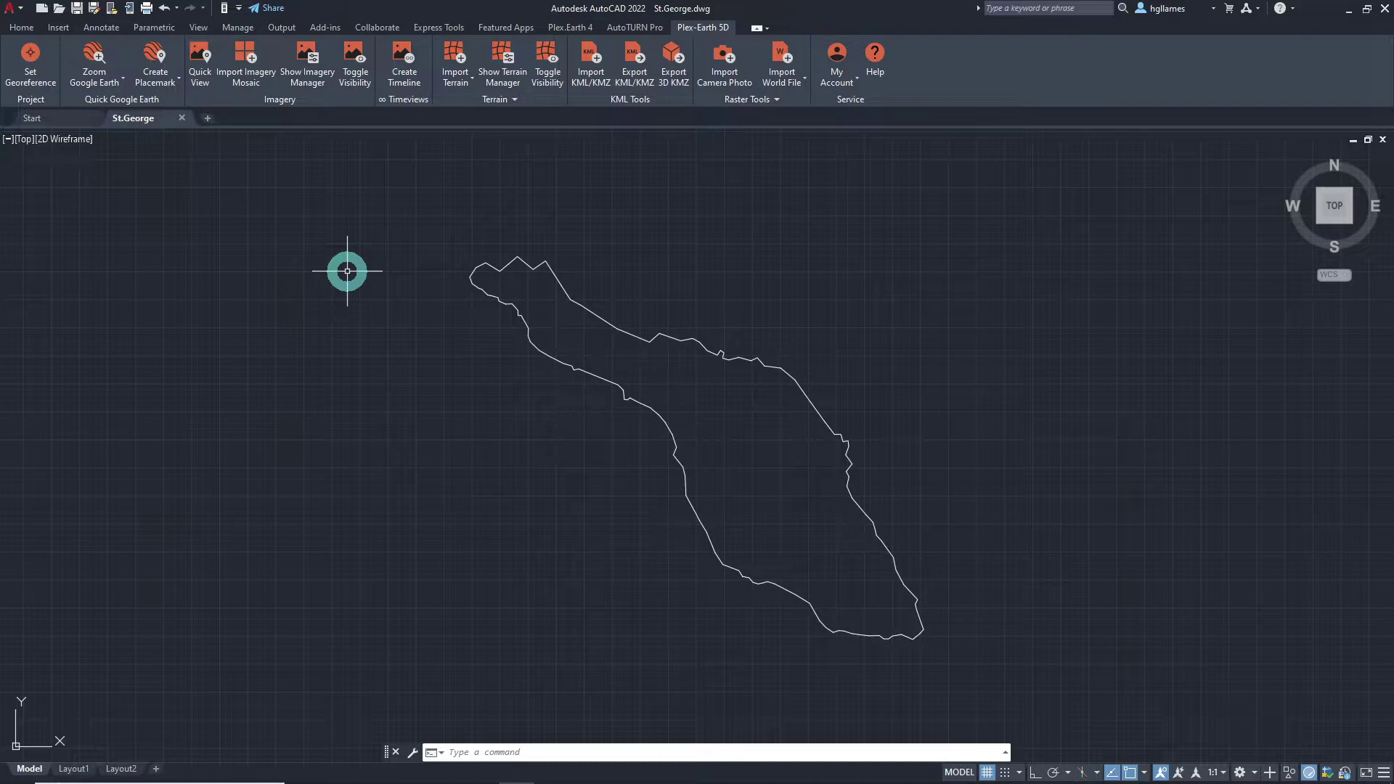
- Georeference the drawing to GGRS87 / Greek Grid (EPSG 2100, meters)
{"action": "left_click", "coordinate": [39, 90]}
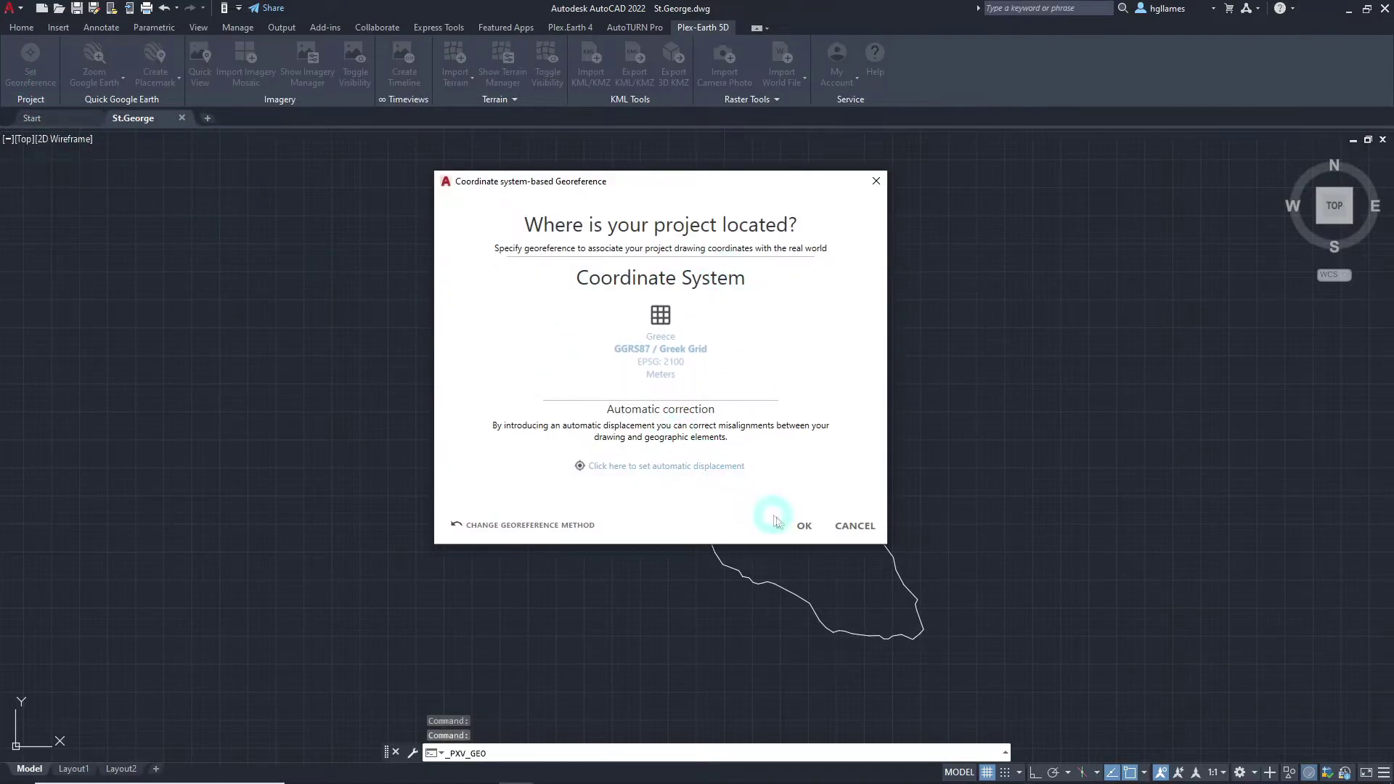
{"action": "left_click", "coordinate": [803, 528]}
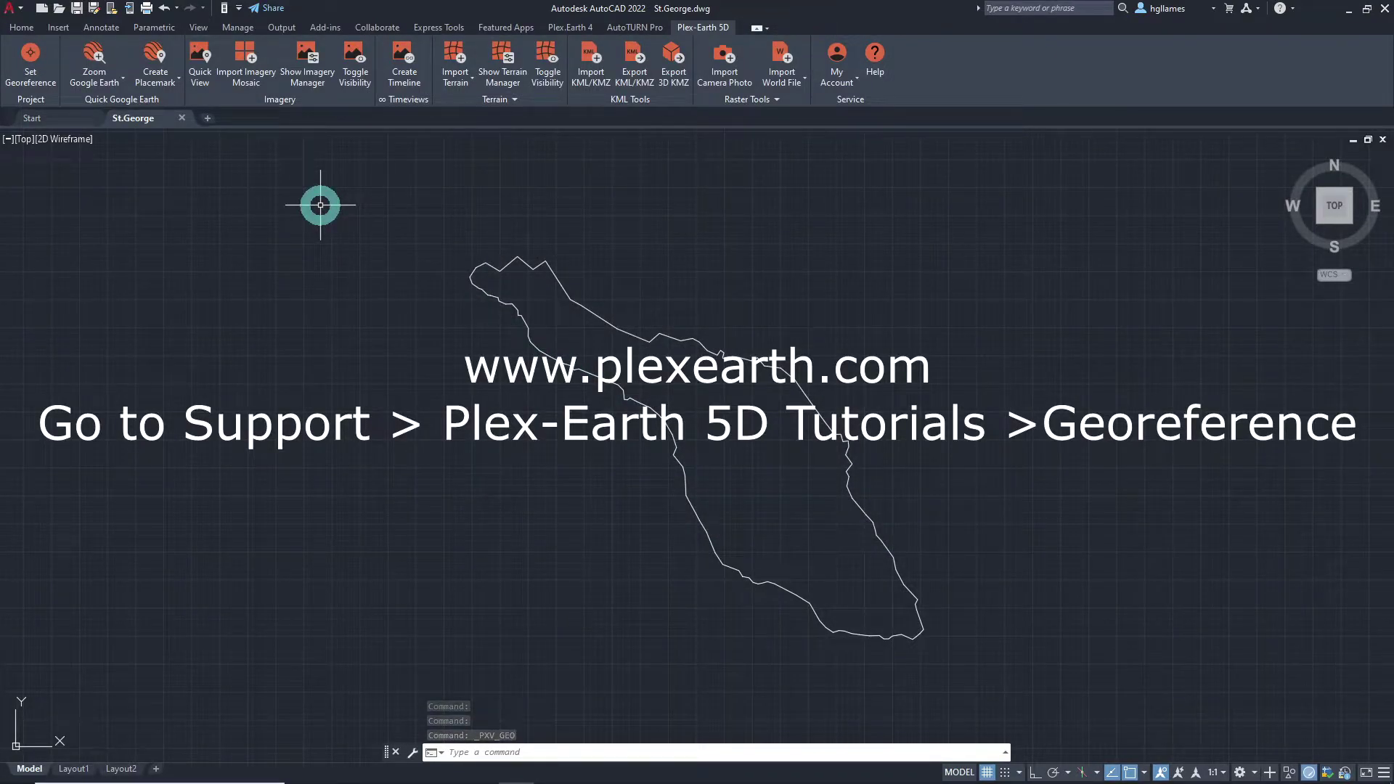
- Start a terrain import with Cesium as provider, choosing to specify the area in the drawing
{"action": "left_click", "coordinate": [455, 61]}
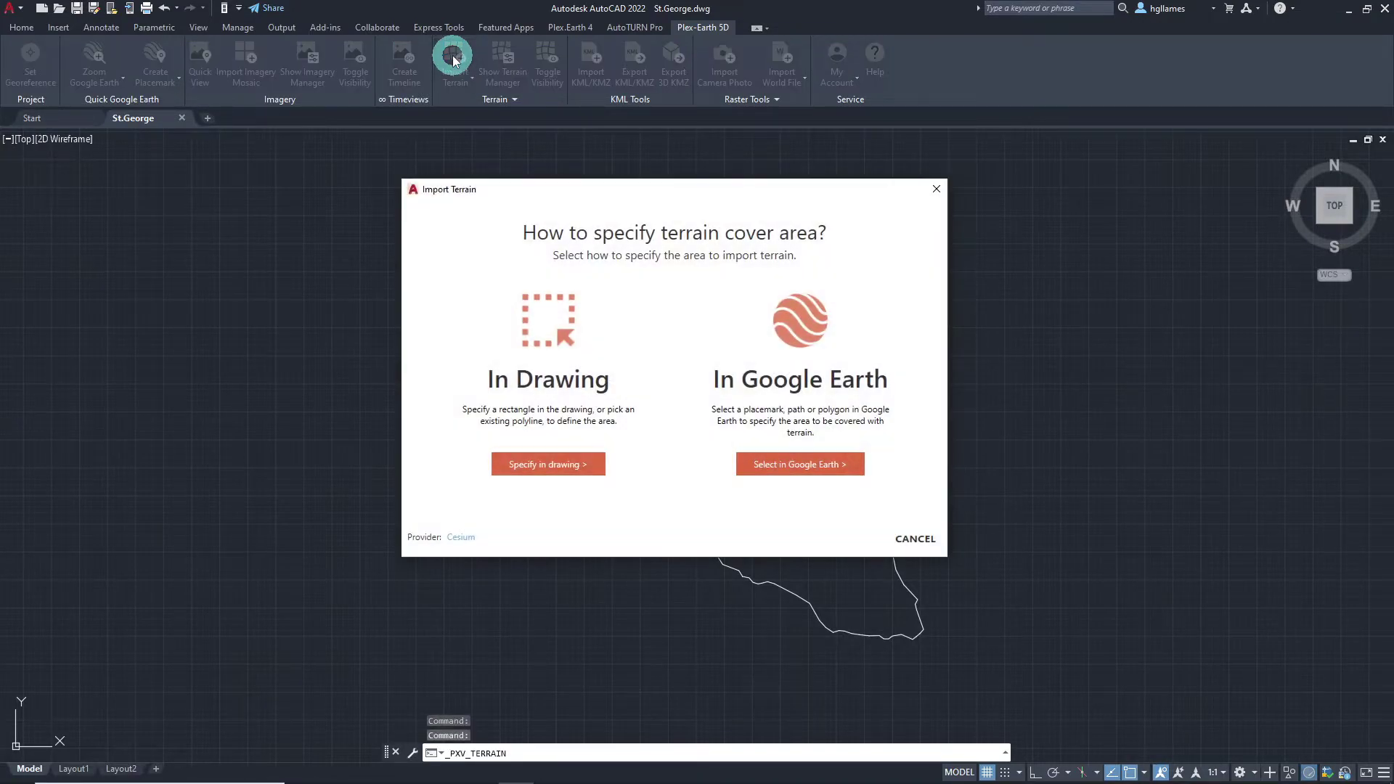
{"action": "left_click", "coordinate": [465, 541]}
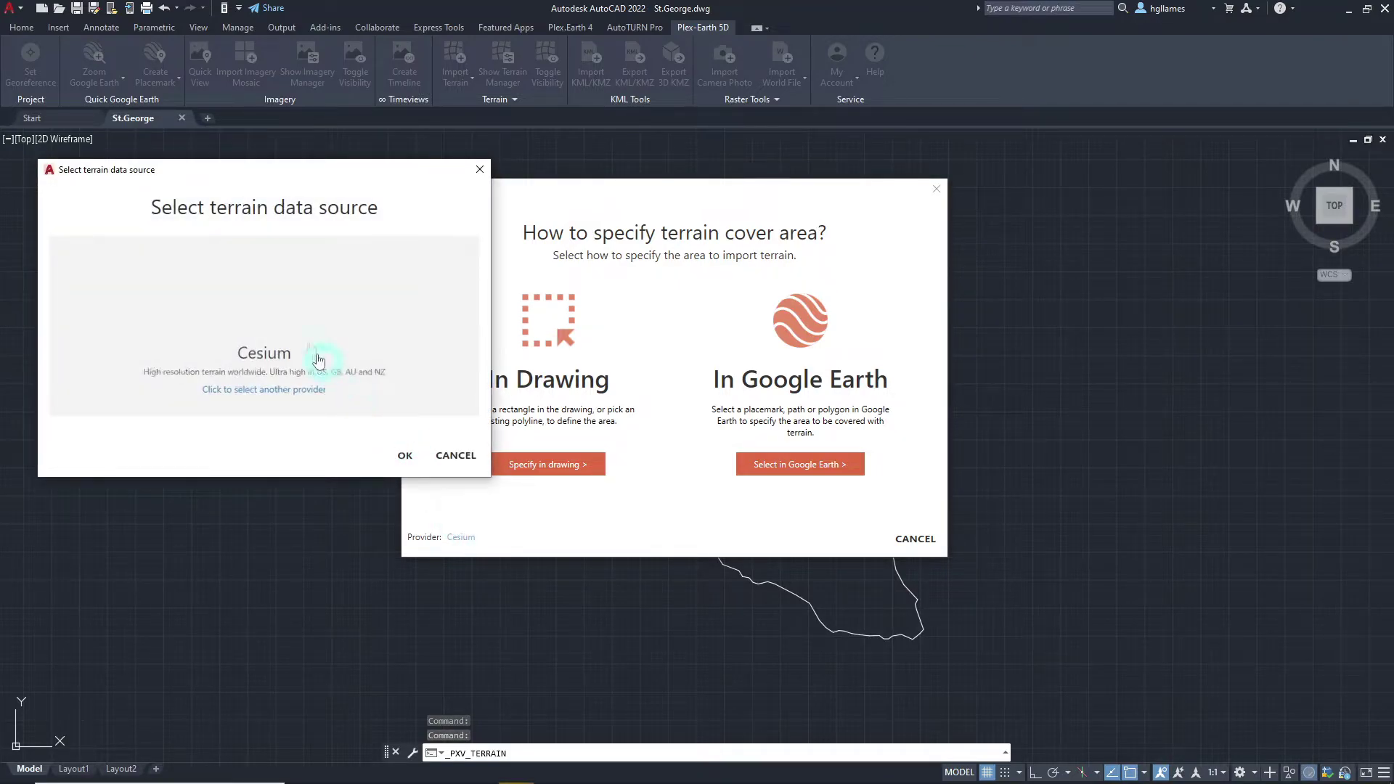
{"action": "left_click", "coordinate": [269, 334]}
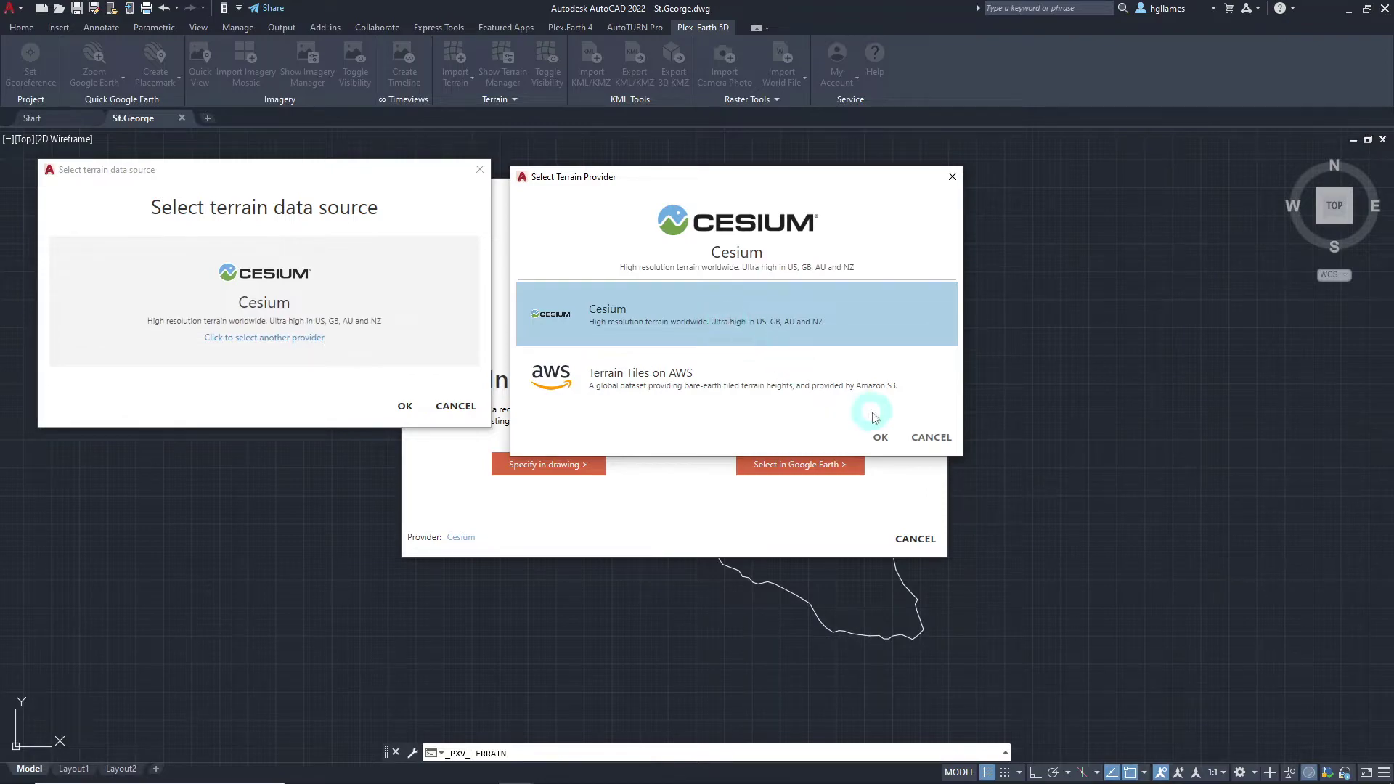
{"action": "left_click", "coordinate": [880, 437]}
{"action": "left_click", "coordinate": [404, 406]}
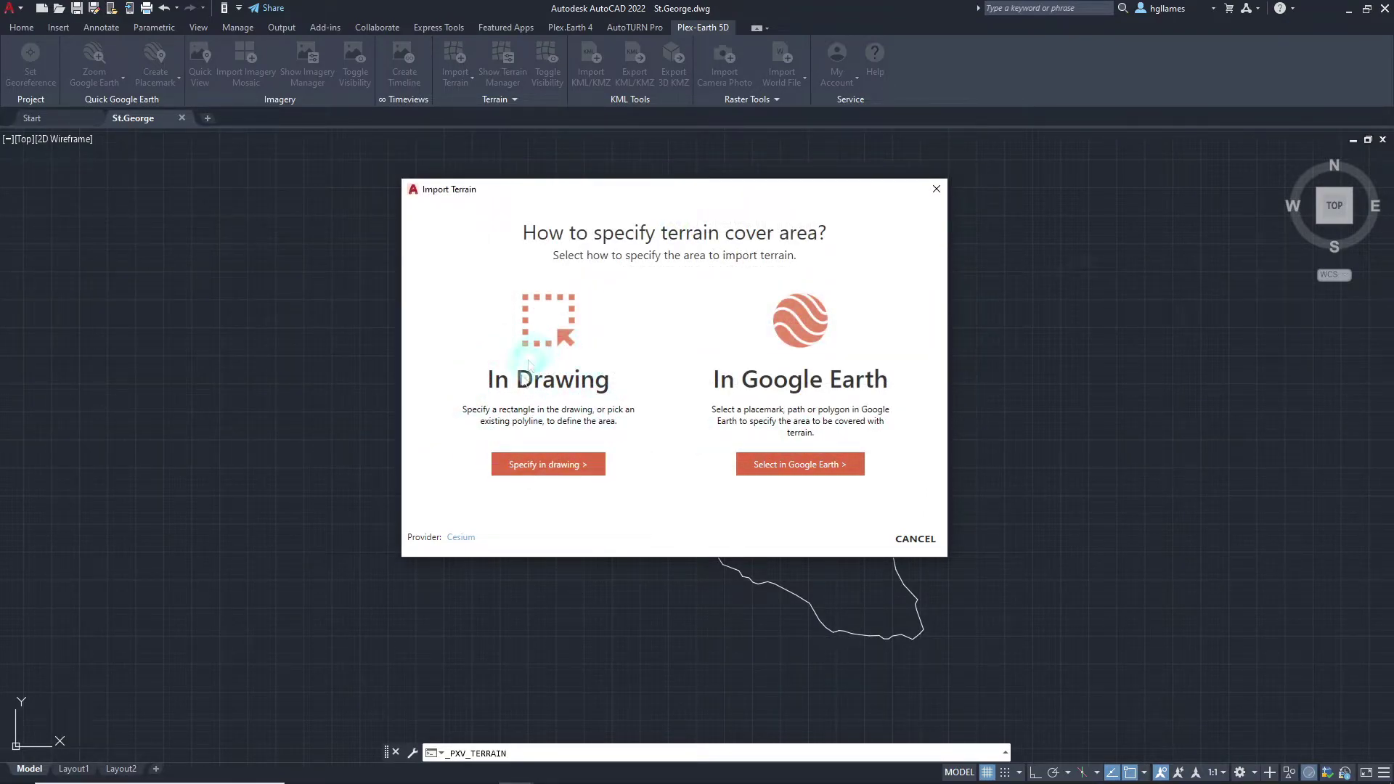
{"action": "left_click", "coordinate": [543, 473]}
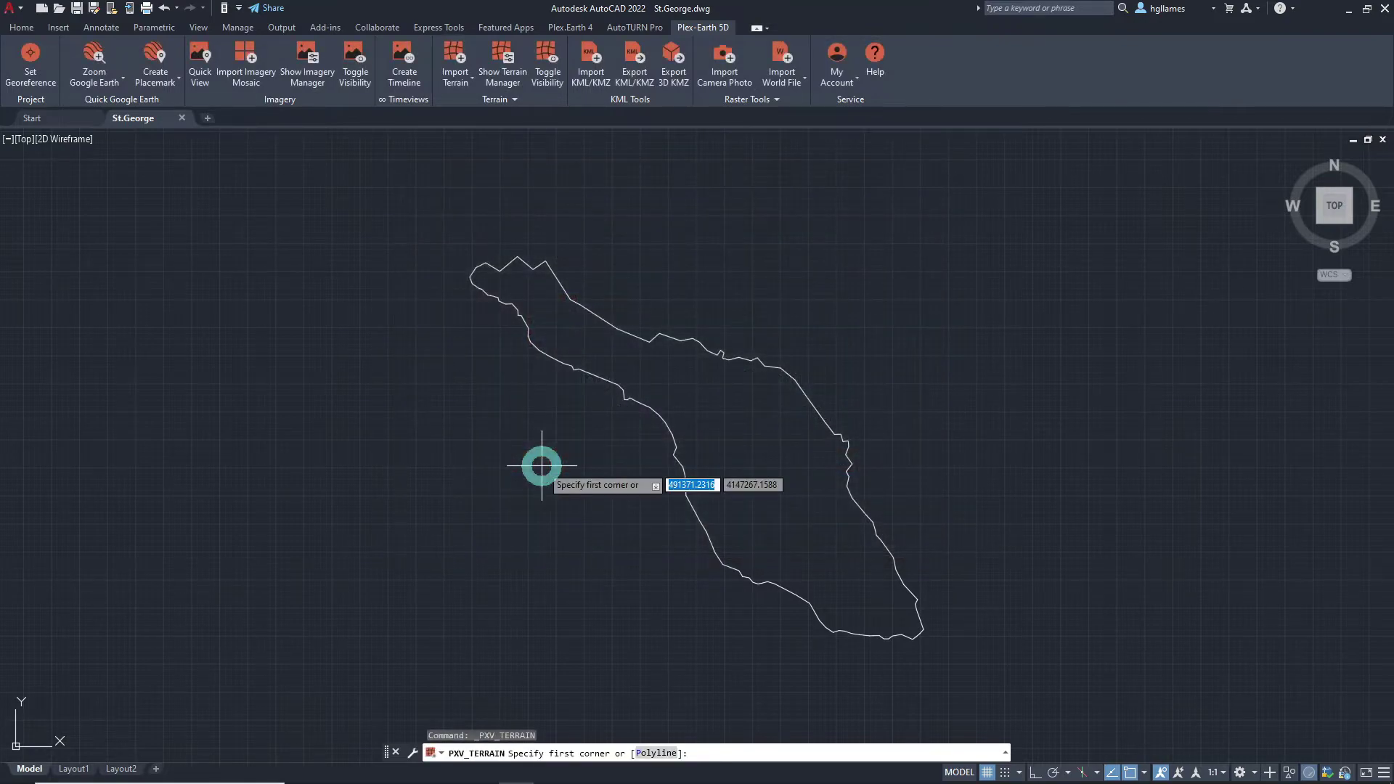
- Use the island outline polyline as the boundary for the Cesium terrain
{"action": "left_click", "coordinate": [662, 755]}
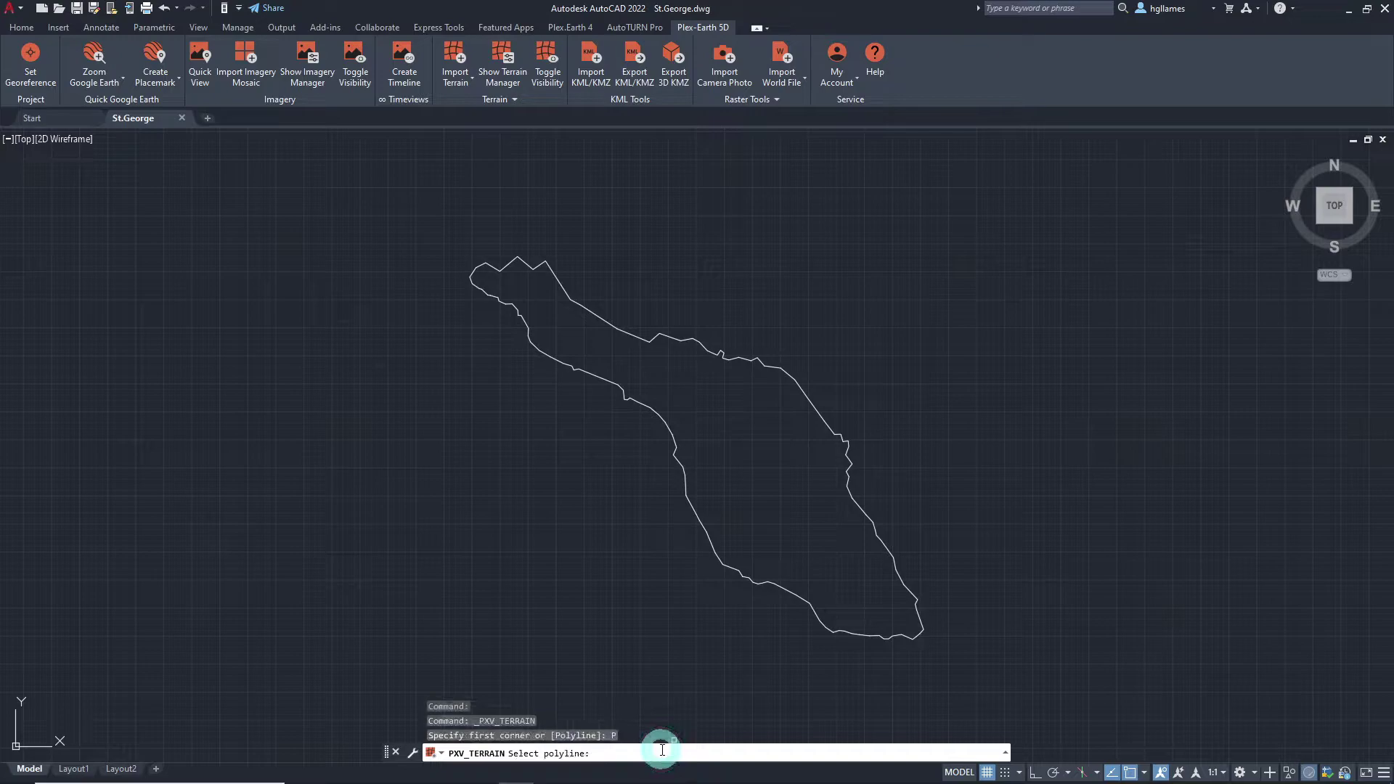
{"action": "left_click", "coordinate": [678, 466]}
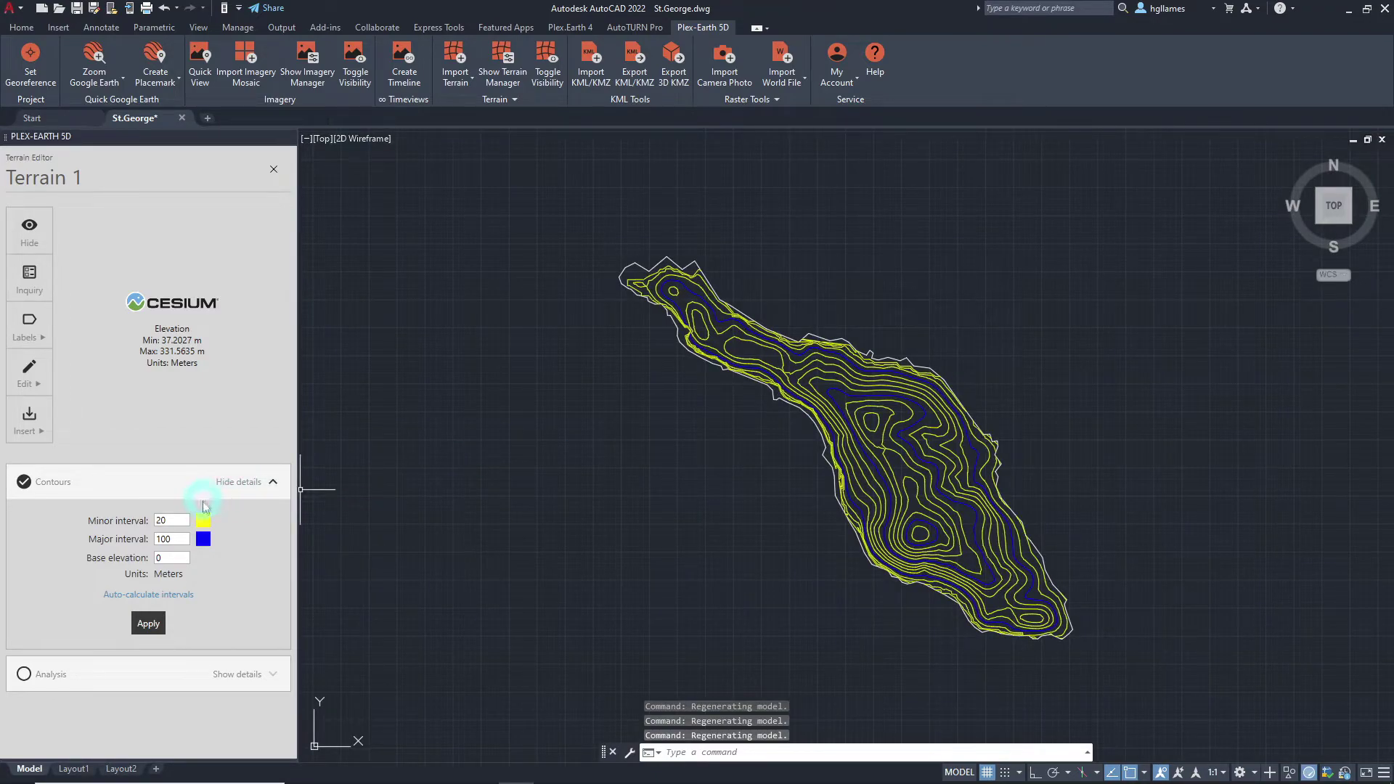
- Change the Terrain 1 minor contour interval from 20 to 10 m and apply it
{"action": "double_click", "coordinate": [181, 521]}
{"action": "key", "text": "BackSpace"}
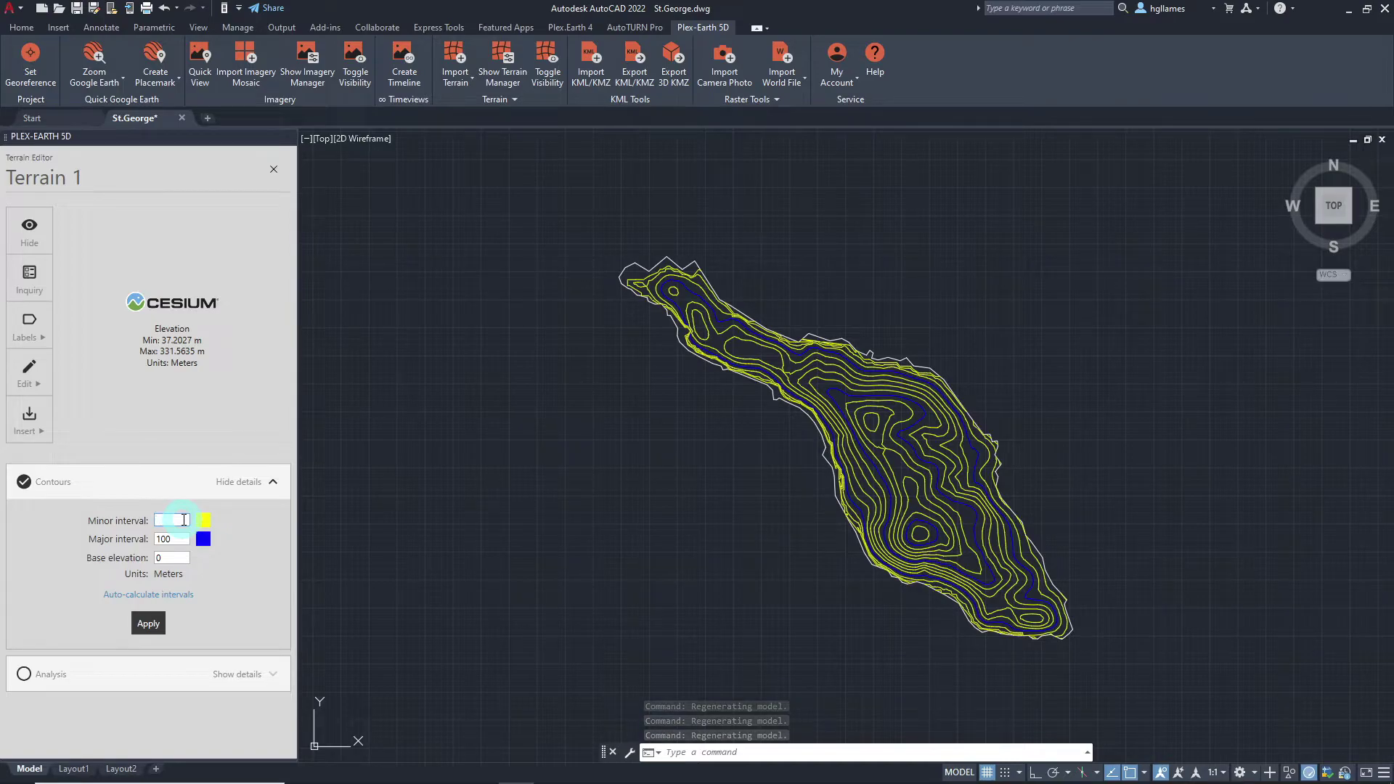
{"action": "type", "text": "10"}
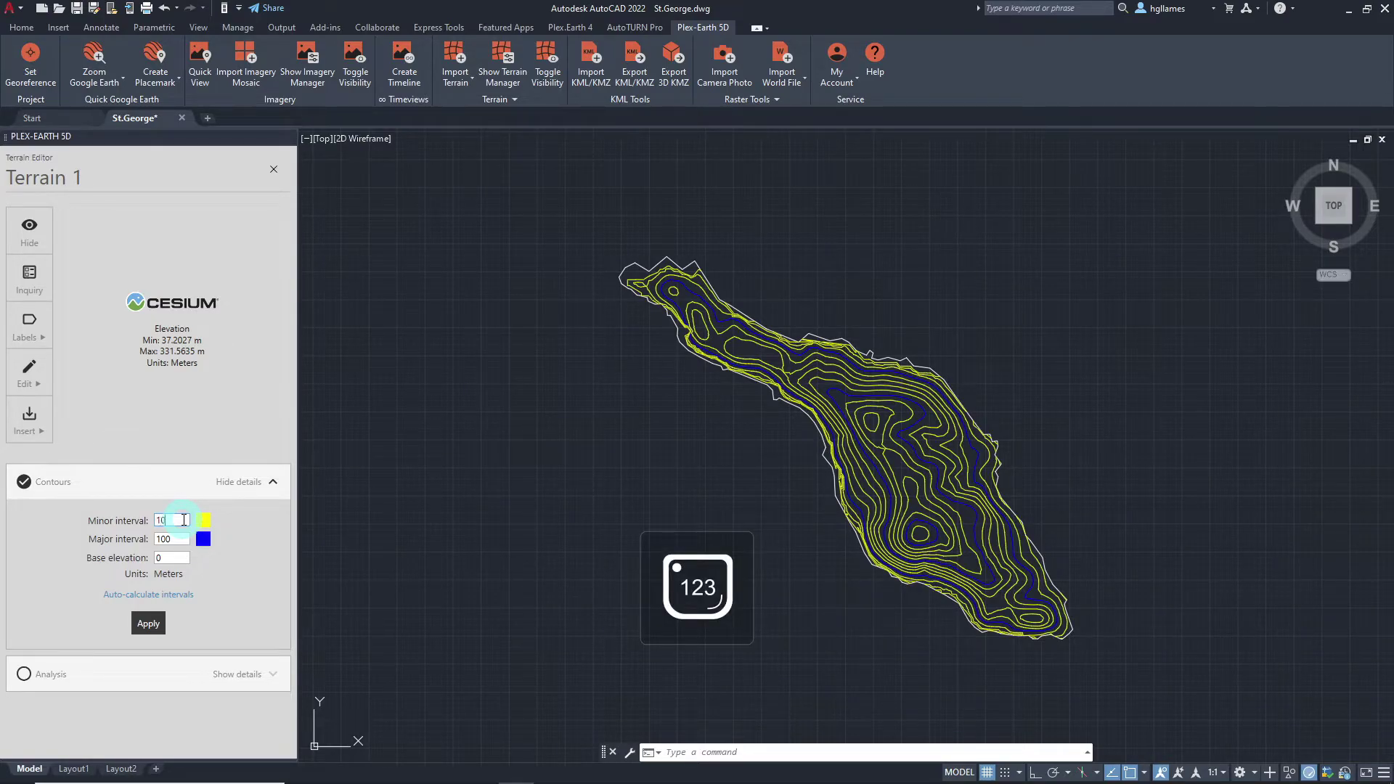
{"action": "left_click", "coordinate": [149, 624]}
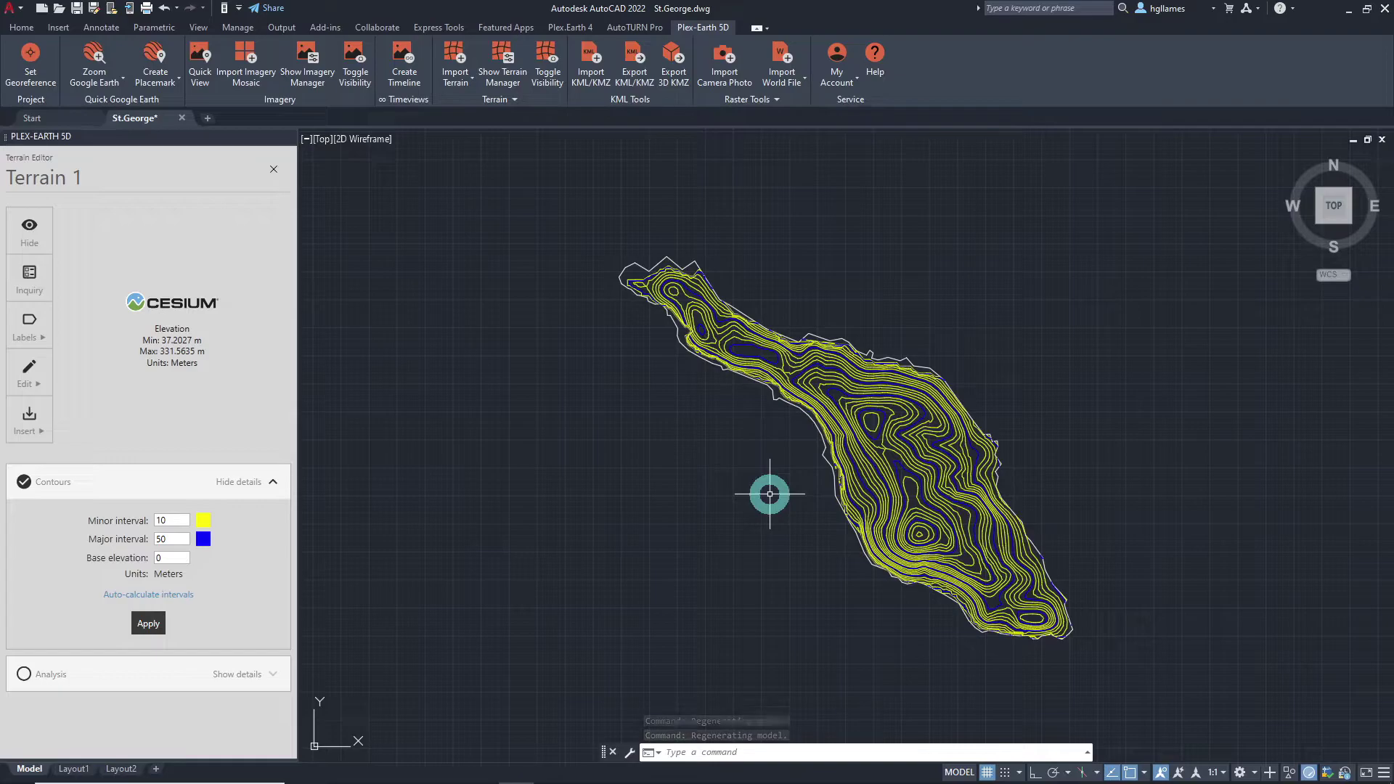
{"action": "mouse_move", "coordinate": [769, 493]}
{"action": "middle_mouse_down"}
{"action": "mouse_move", "coordinate": [678, 492]}
{"action": "mouse_move", "coordinate": [709, 513]}
{"action": "middle_mouse_up"}
{"action": "scroll", "coordinate": [697, 495], "scroll_direction": "up", "scroll_amount": 2}
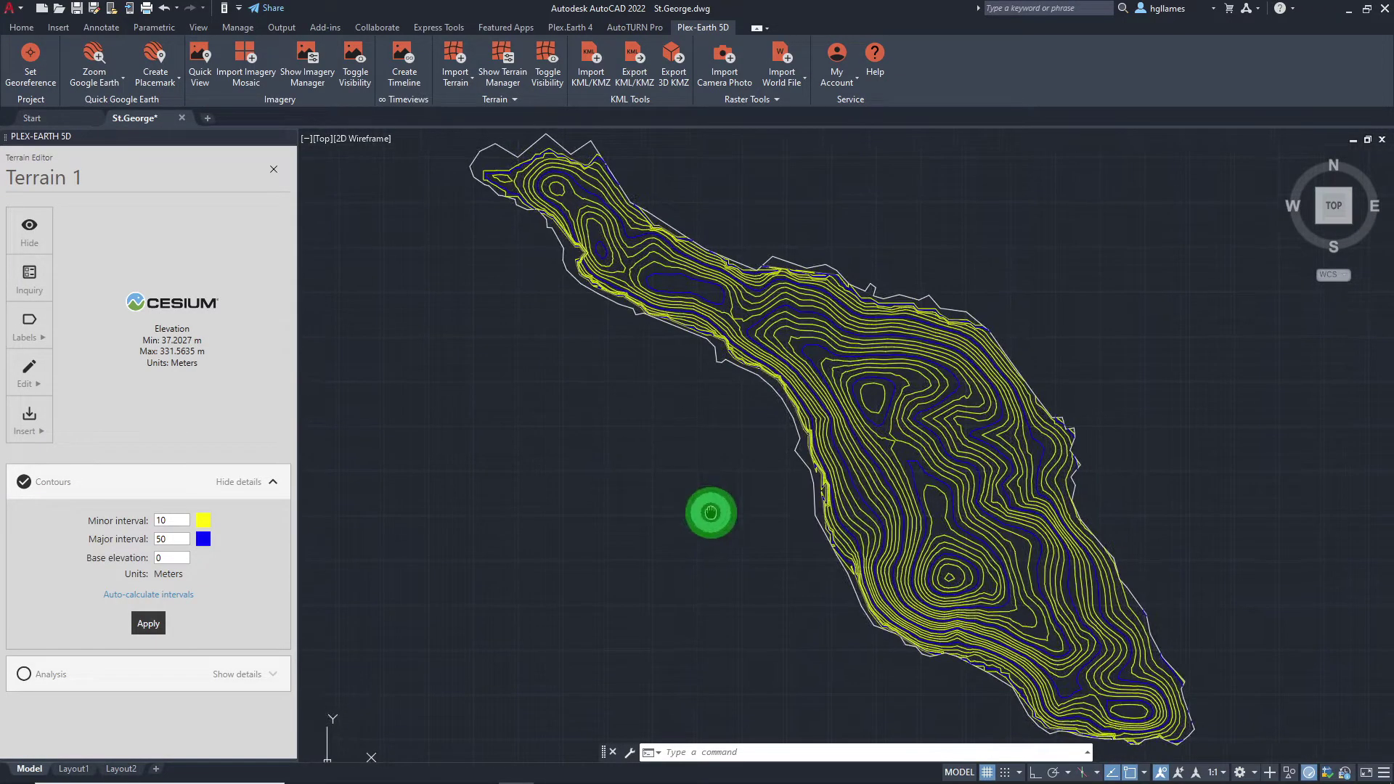
- Insert Terrain 1 as a TIN mesh and turn off its contour lines
{"action": "left_click", "coordinate": [32, 434]}
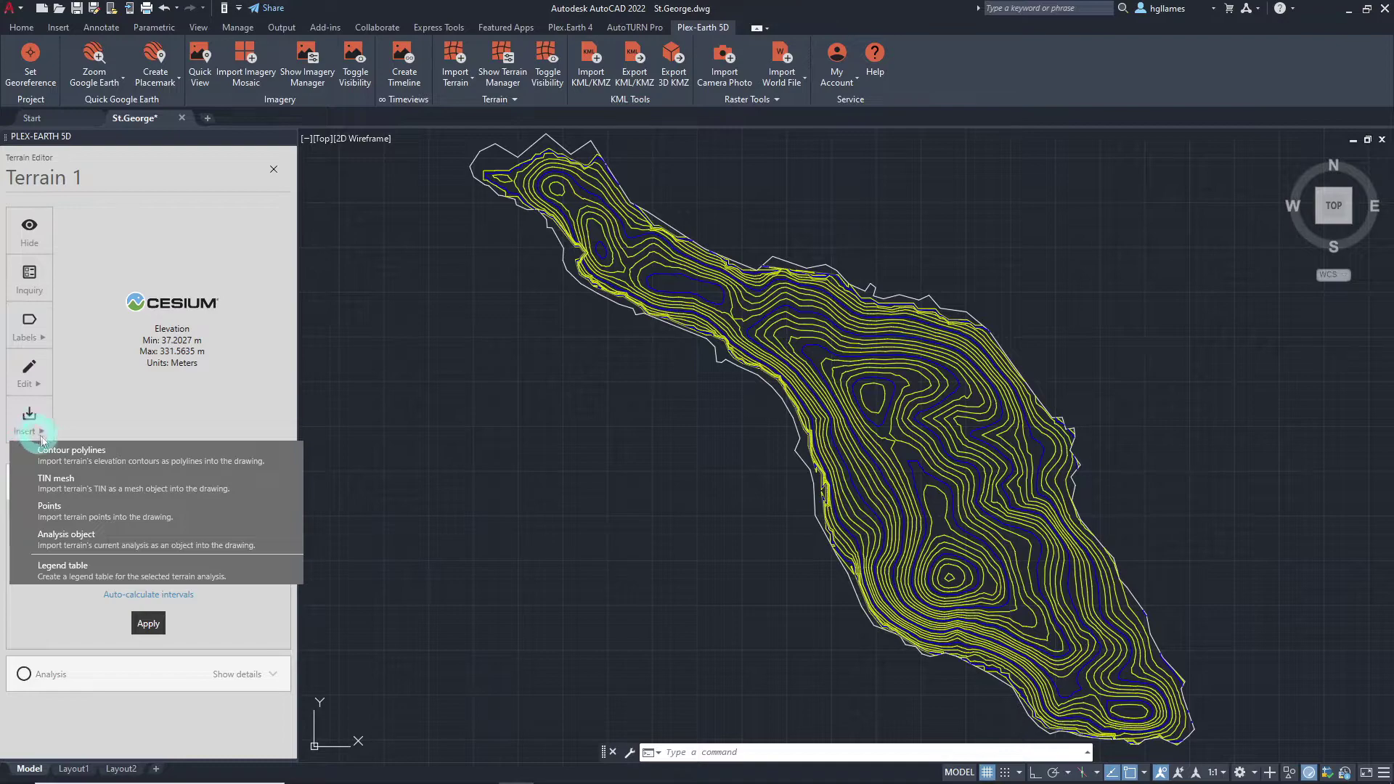
{"action": "left_click", "coordinate": [93, 456]}
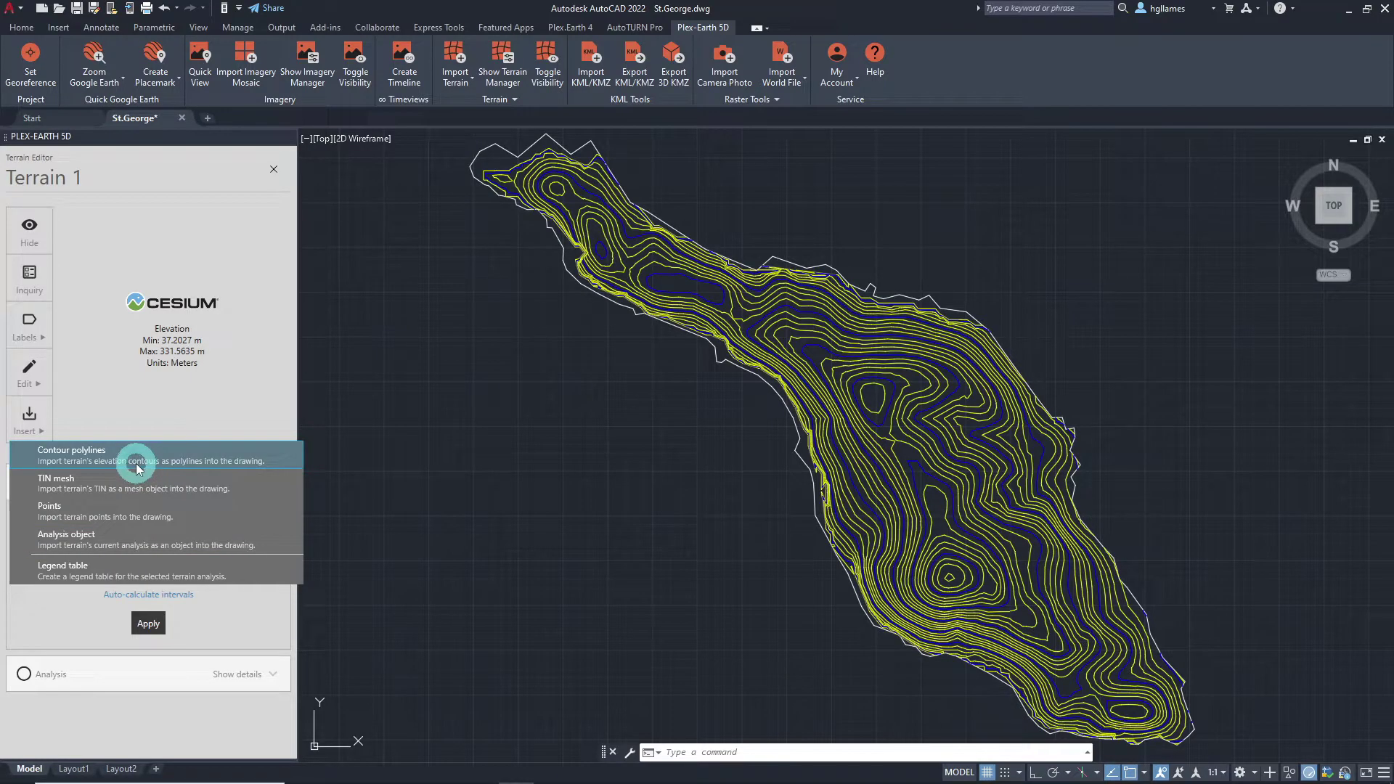
{"action": "left_click", "coordinate": [115, 491]}
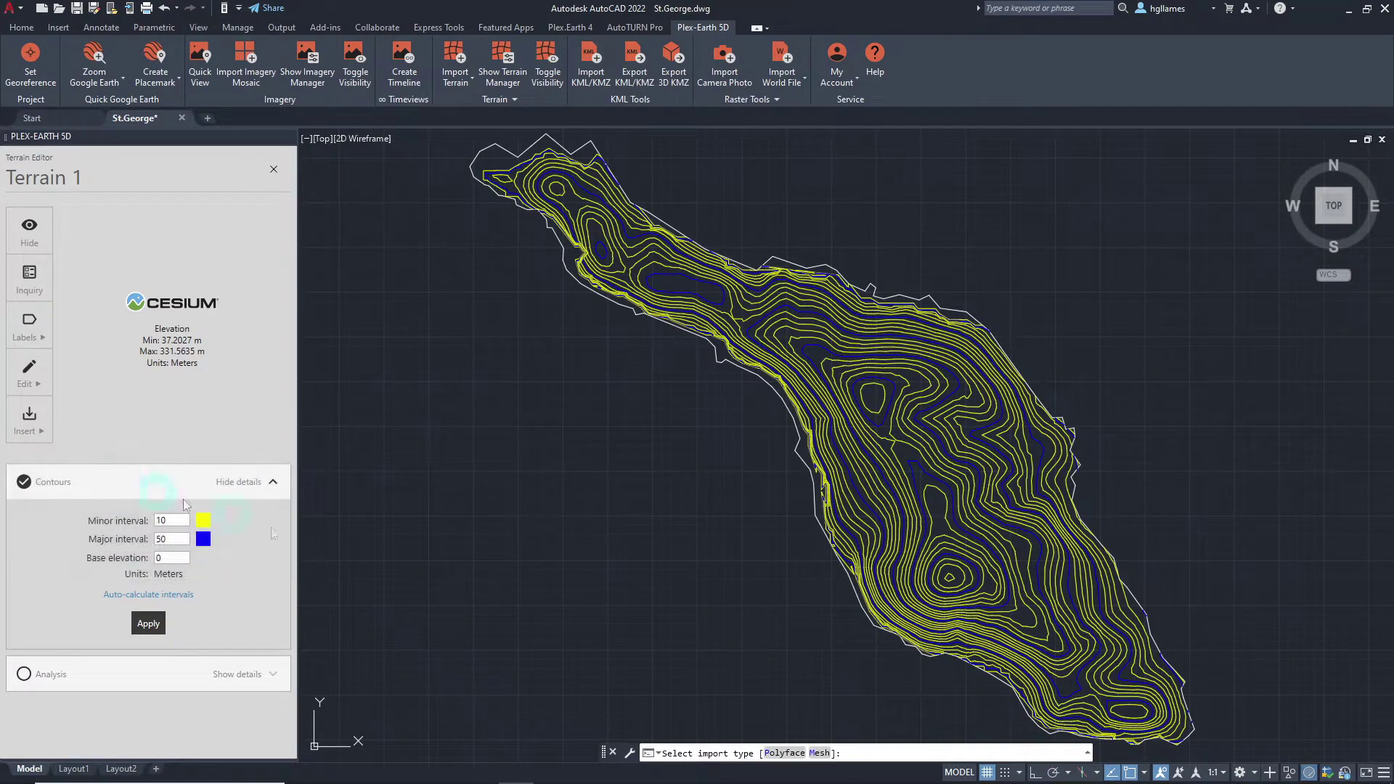
{"action": "left_click", "coordinate": [820, 755]}
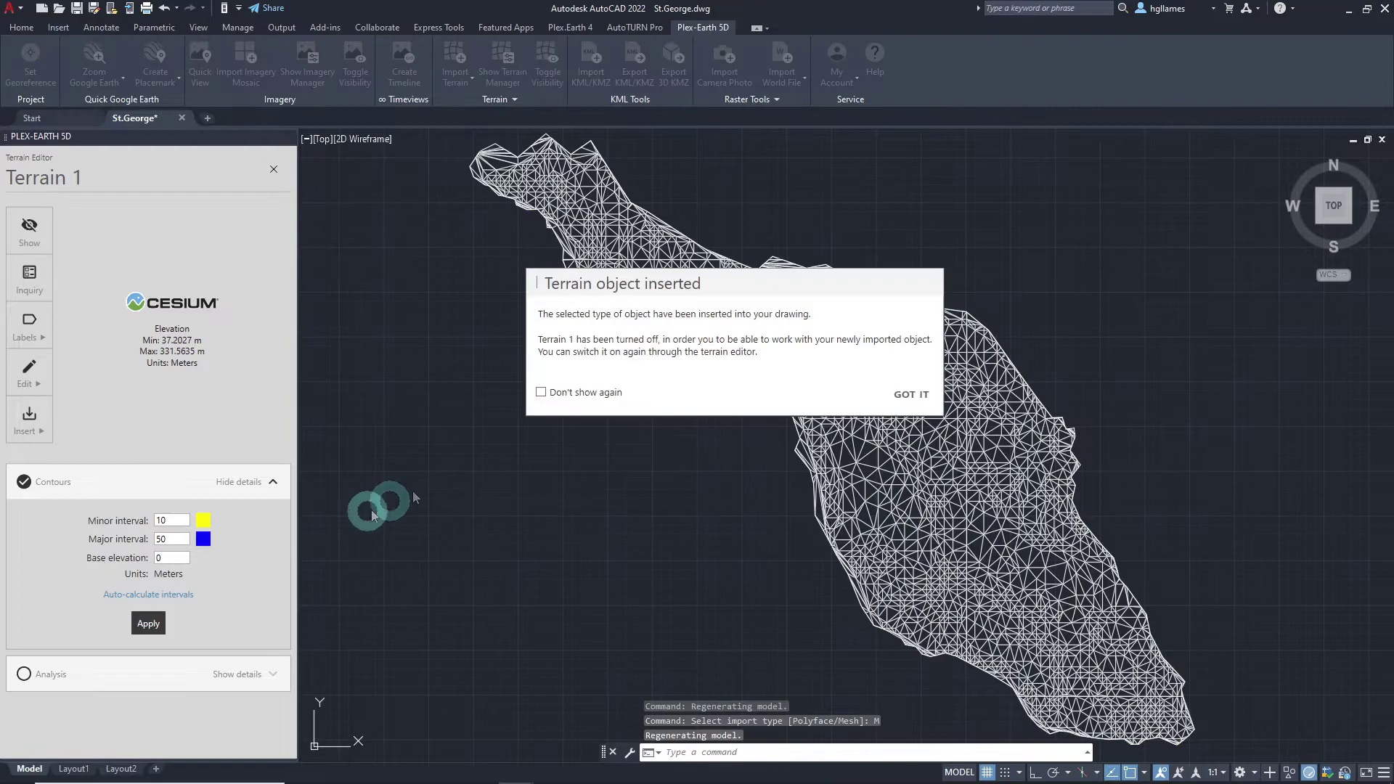
{"action": "left_click", "coordinate": [908, 398]}
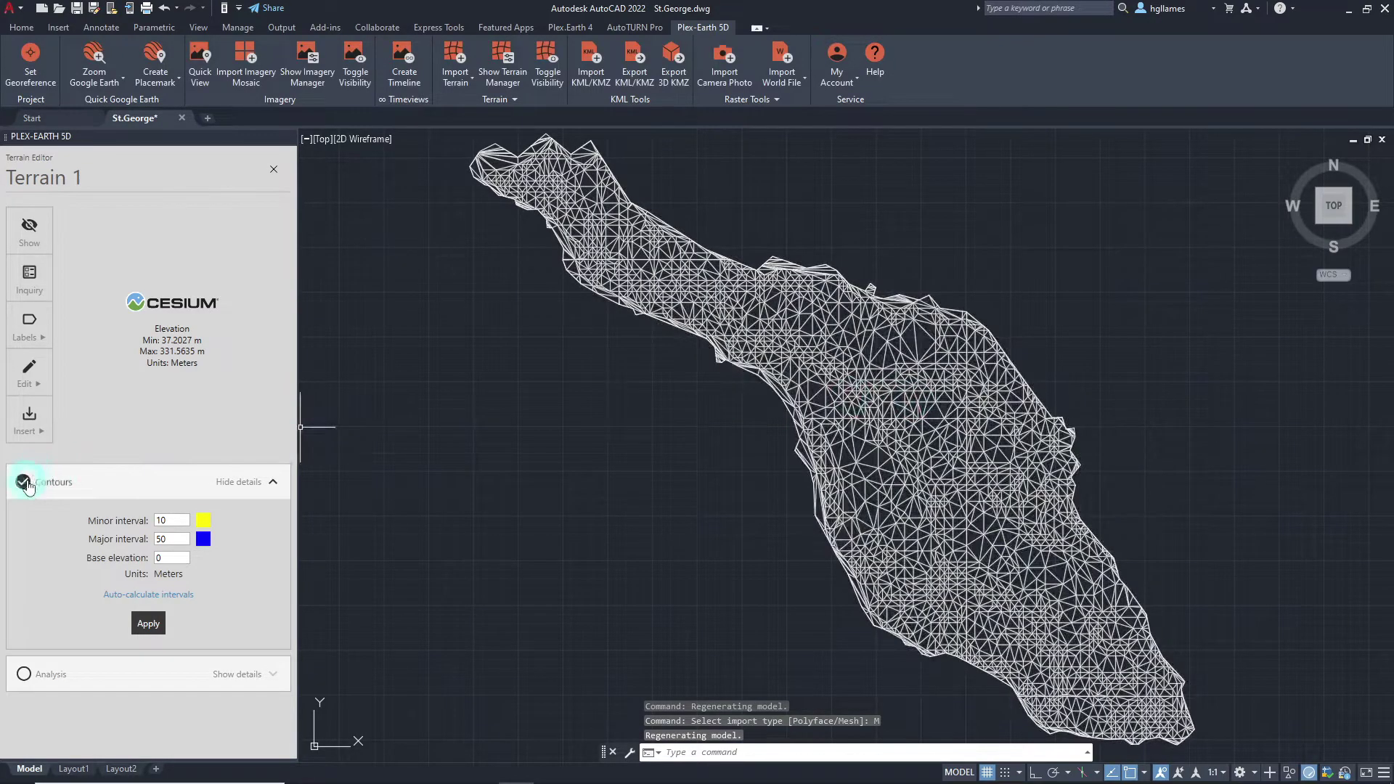
{"action": "left_click", "coordinate": [24, 482]}
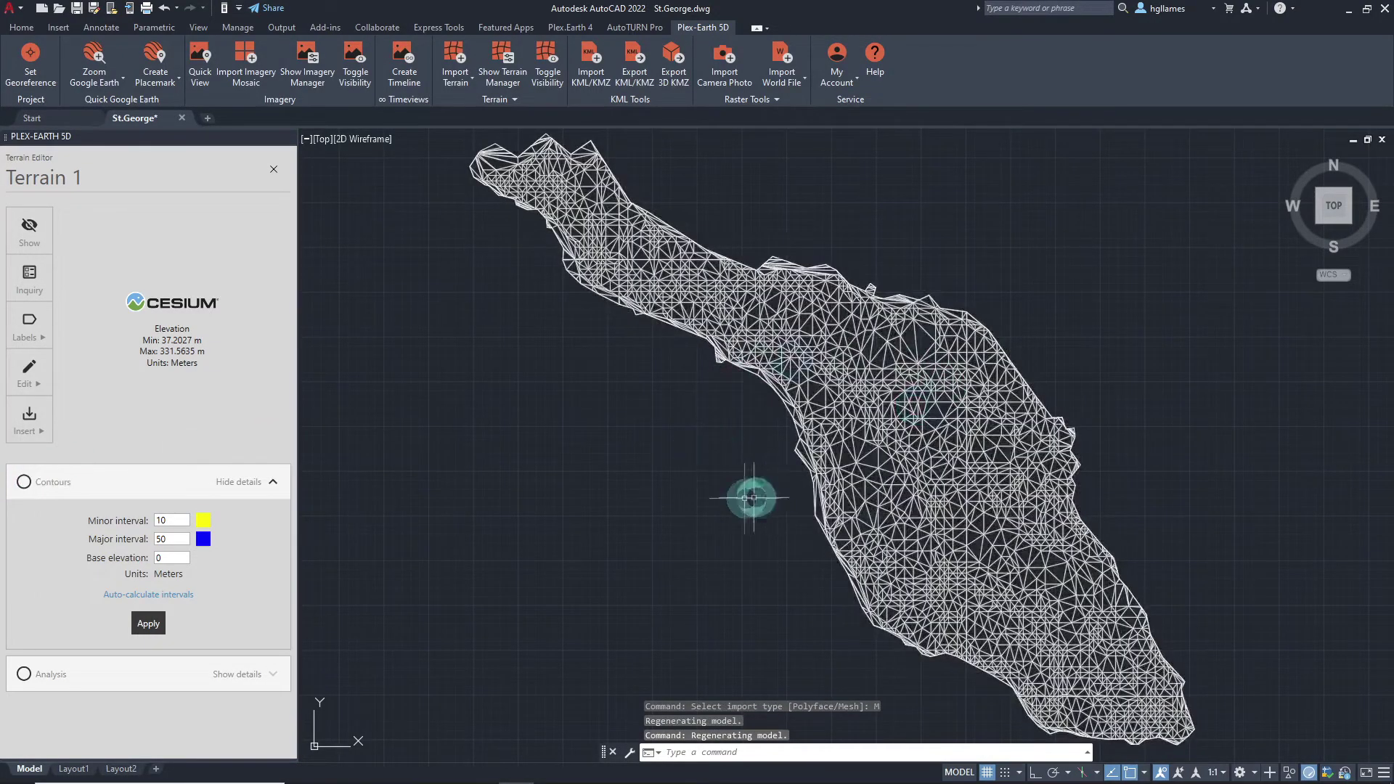
- Tilt the terrain mesh into a 3D view with 3DORBIT
{"action": "type", "text": "3DORBIT"}
{"action": "key", "text": "Return"}
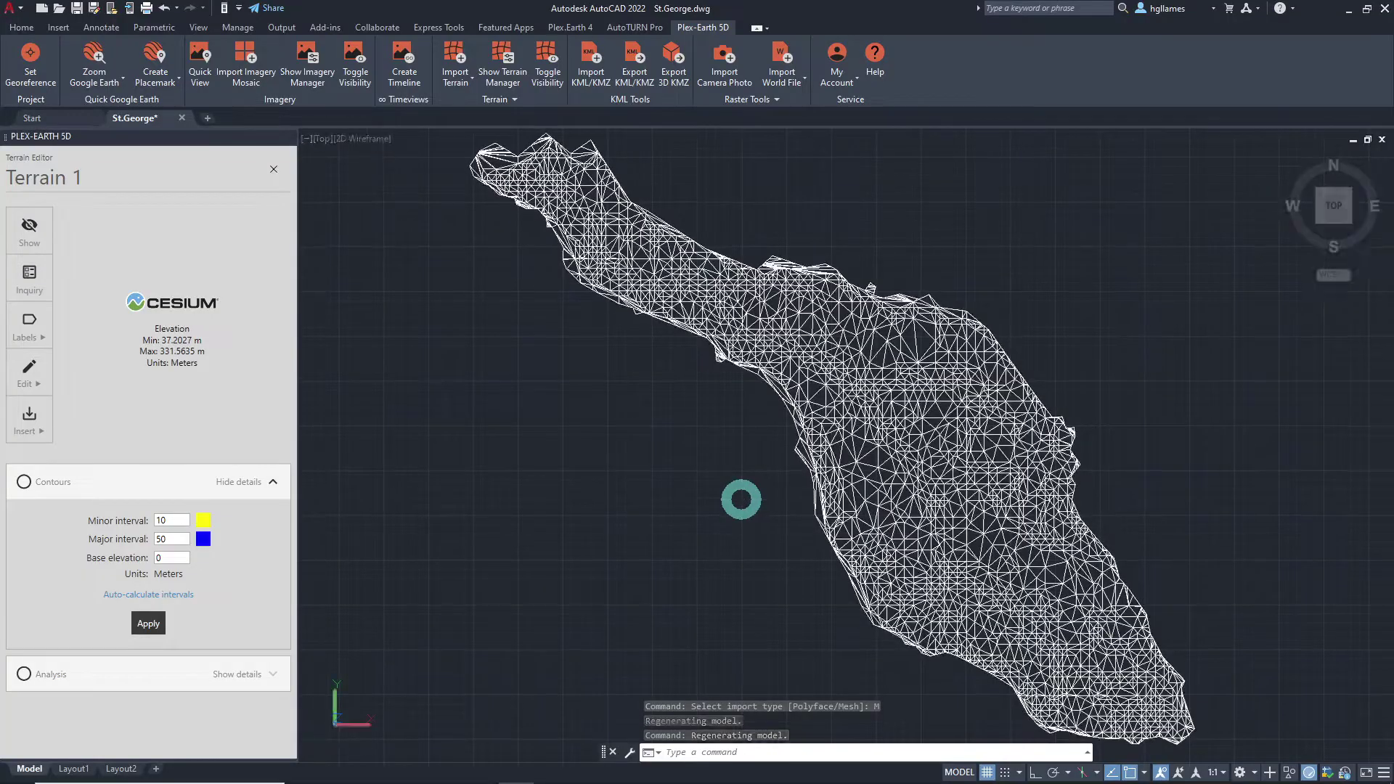
{"action": "mouse_move", "coordinate": [741, 498]}
{"action": "left_mouse_down"}
{"action": "mouse_move", "coordinate": [743, 392]}
{"action": "mouse_move", "coordinate": [745, 496]}
{"action": "left_mouse_up"}
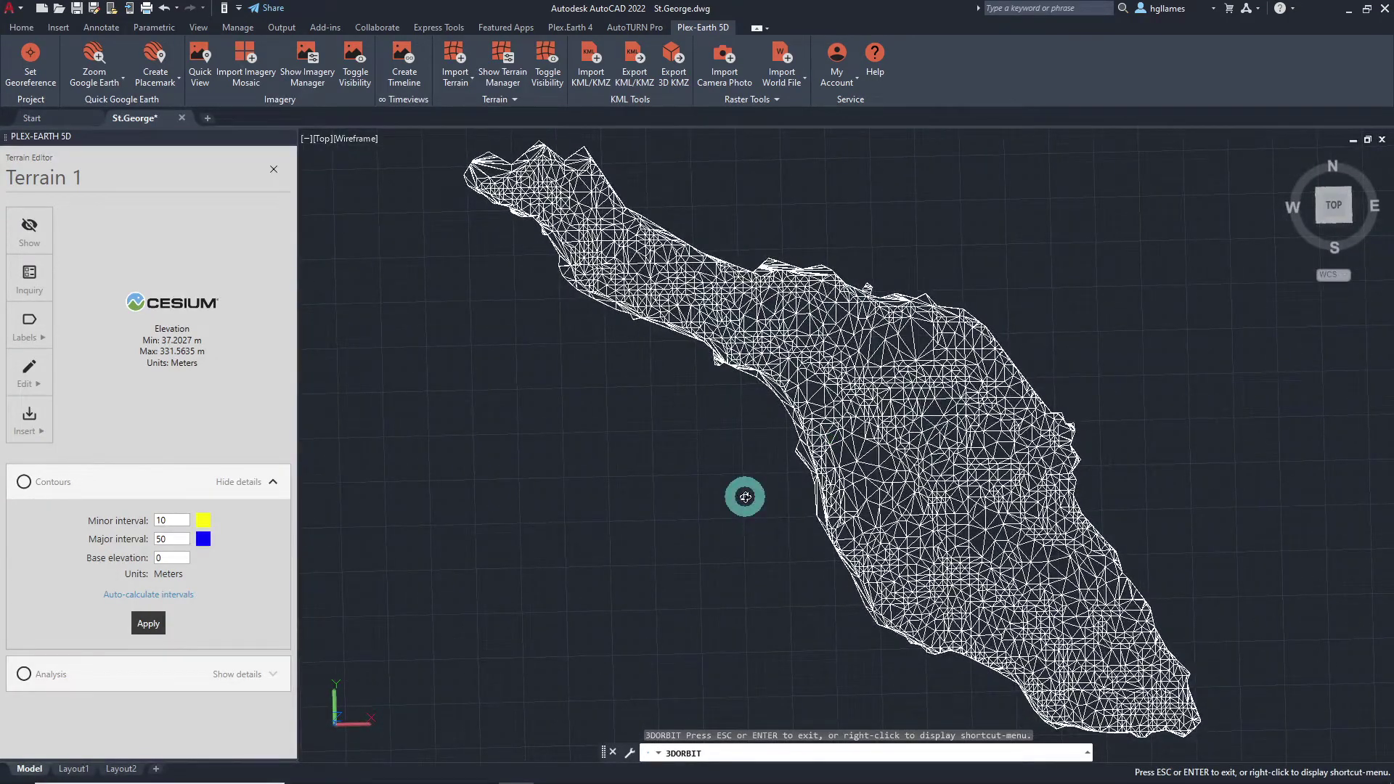
{"action": "key", "text": "Escape"}
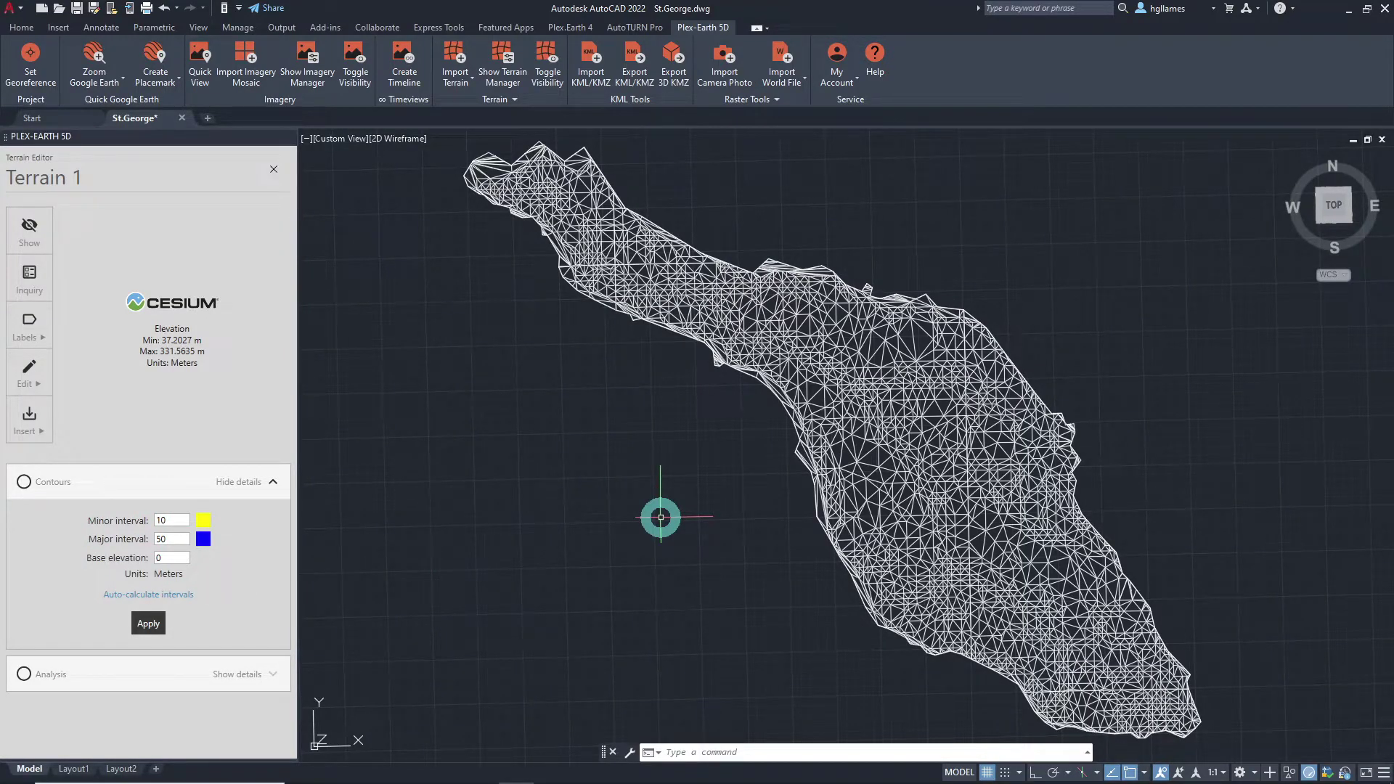
- In the Terrain Editor's Analysis section, set Number of ranges to 5 and create the elevation ranges
{"action": "left_click", "coordinate": [239, 484]}
{"action": "left_click", "coordinate": [245, 534]}
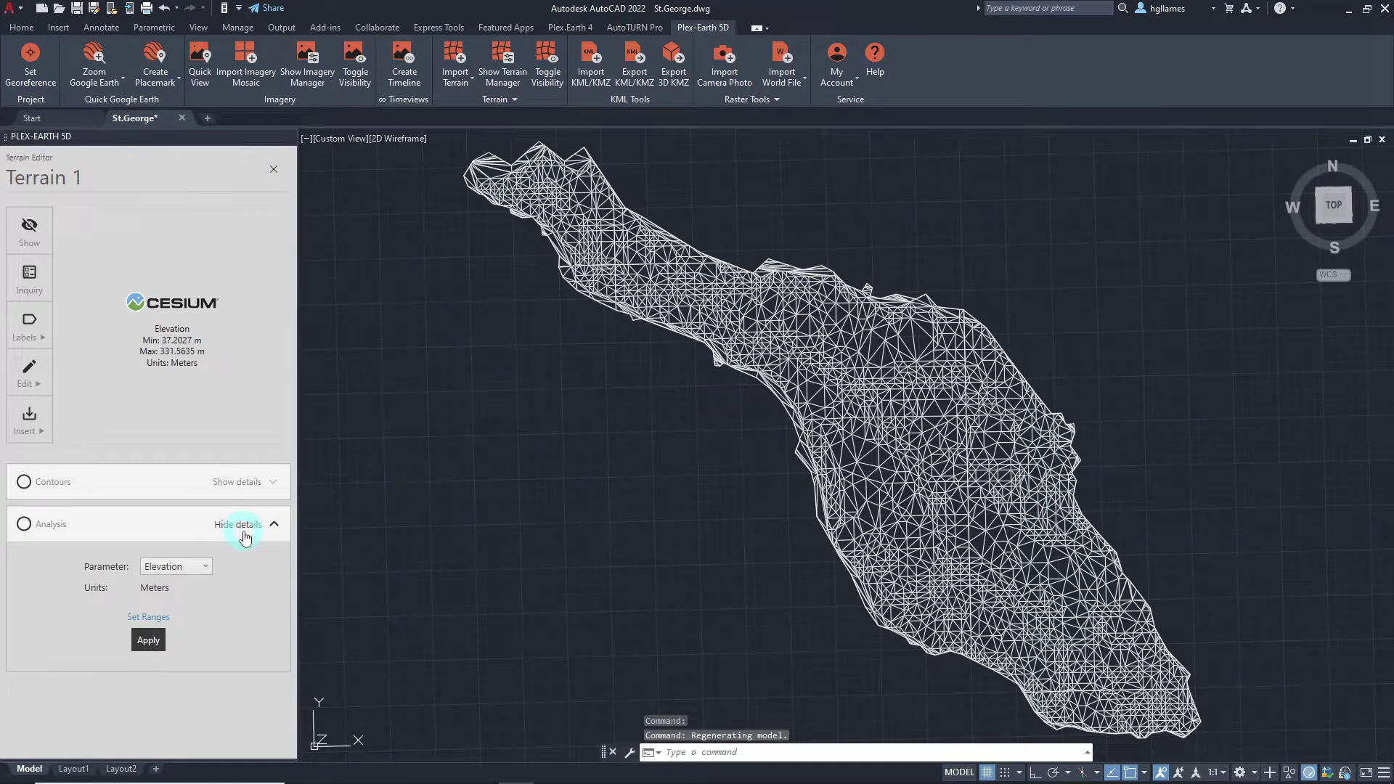
{"action": "left_click", "coordinate": [206, 566]}
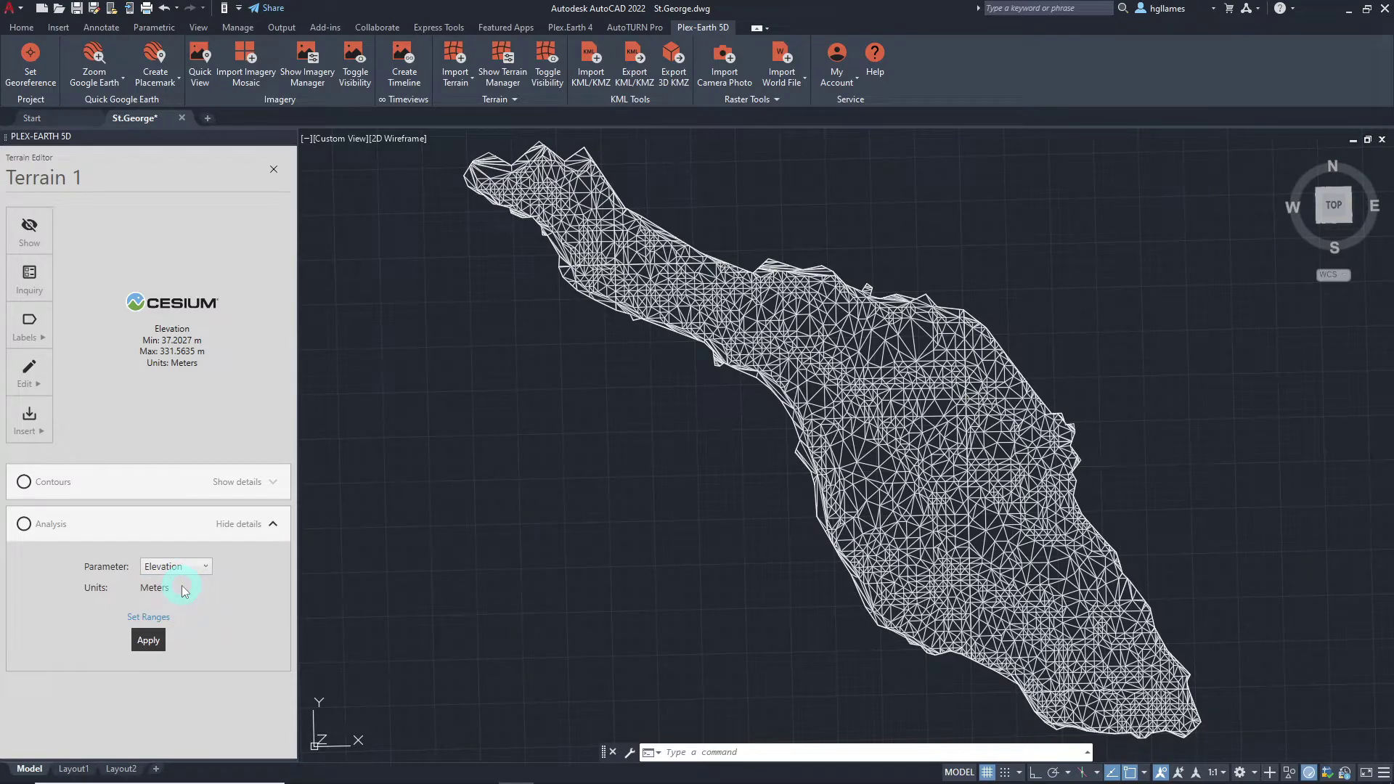
{"action": "left_click", "coordinate": [167, 623]}
{"action": "left_click", "coordinate": [710, 358]}
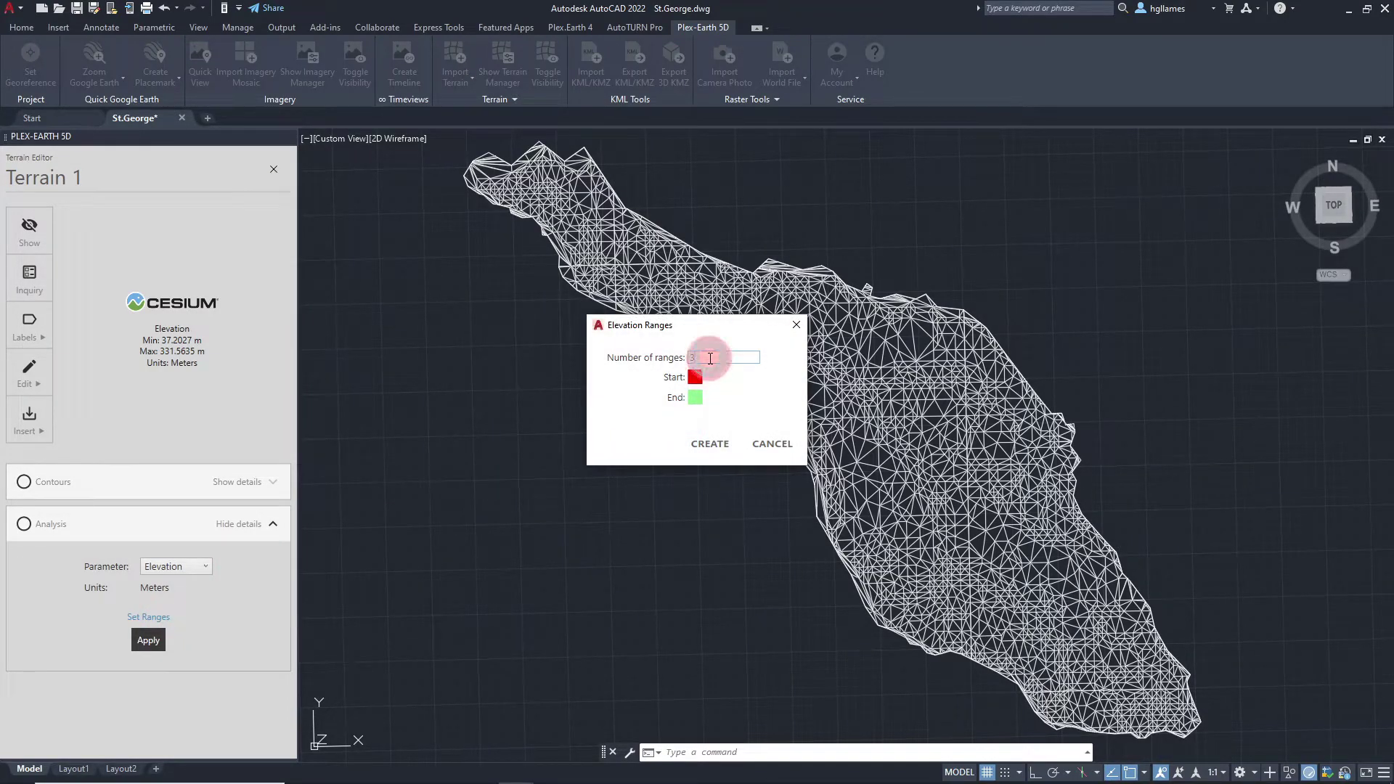
{"action": "key", "text": "BackSpace"}
{"action": "type", "text": "5"}
{"action": "left_click", "coordinate": [704, 445]}
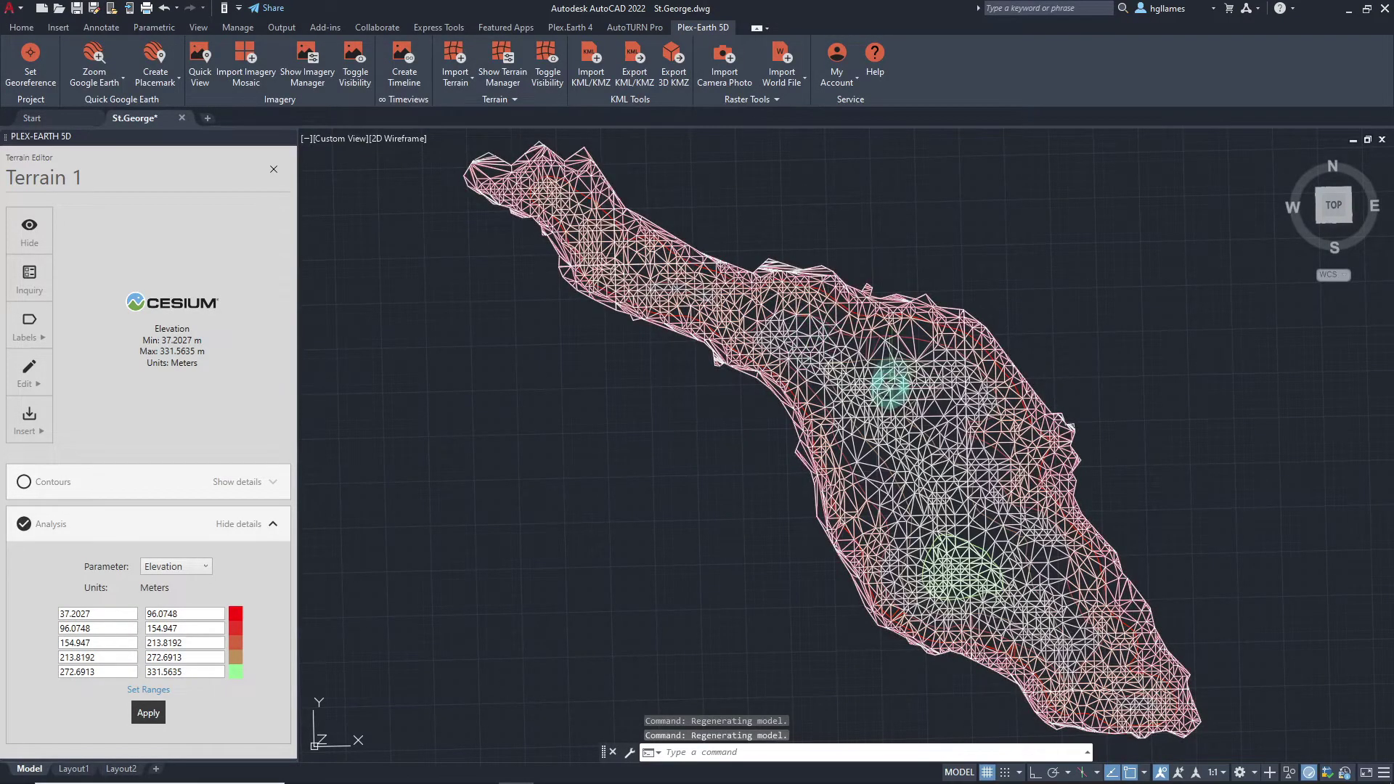
- Insert the elevation analysis as a 3D Faces analysis object
{"action": "left_click", "coordinate": [26, 429]}
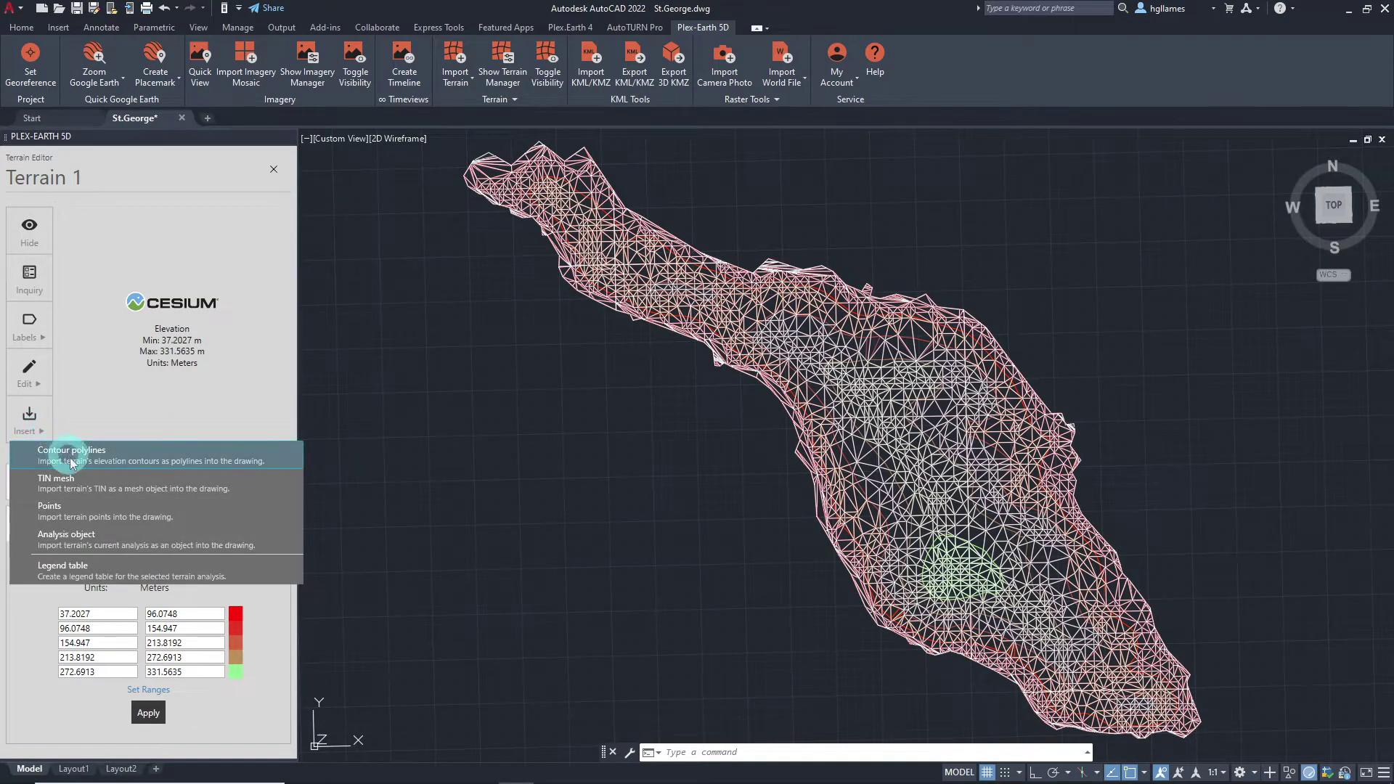
{"action": "left_click", "coordinate": [85, 534]}
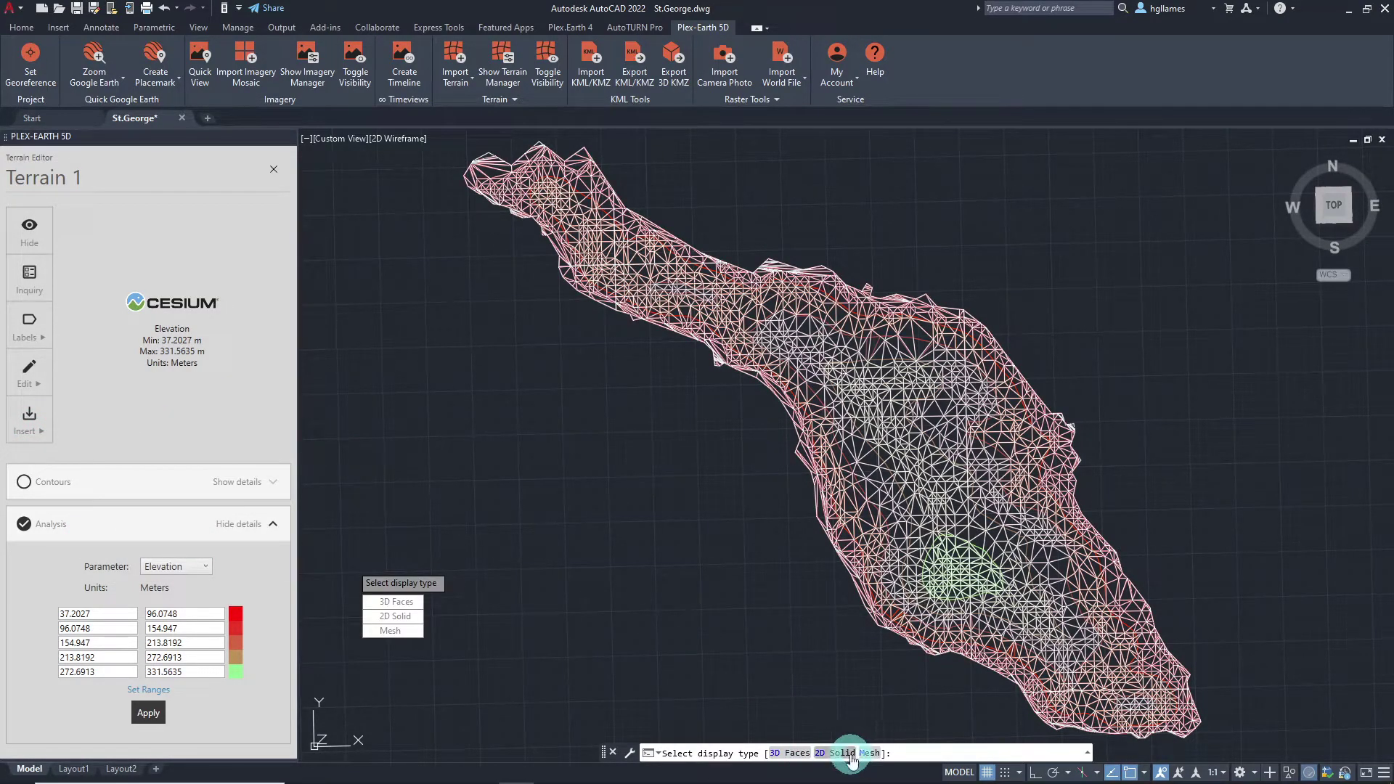
{"action": "left_click", "coordinate": [791, 753]}
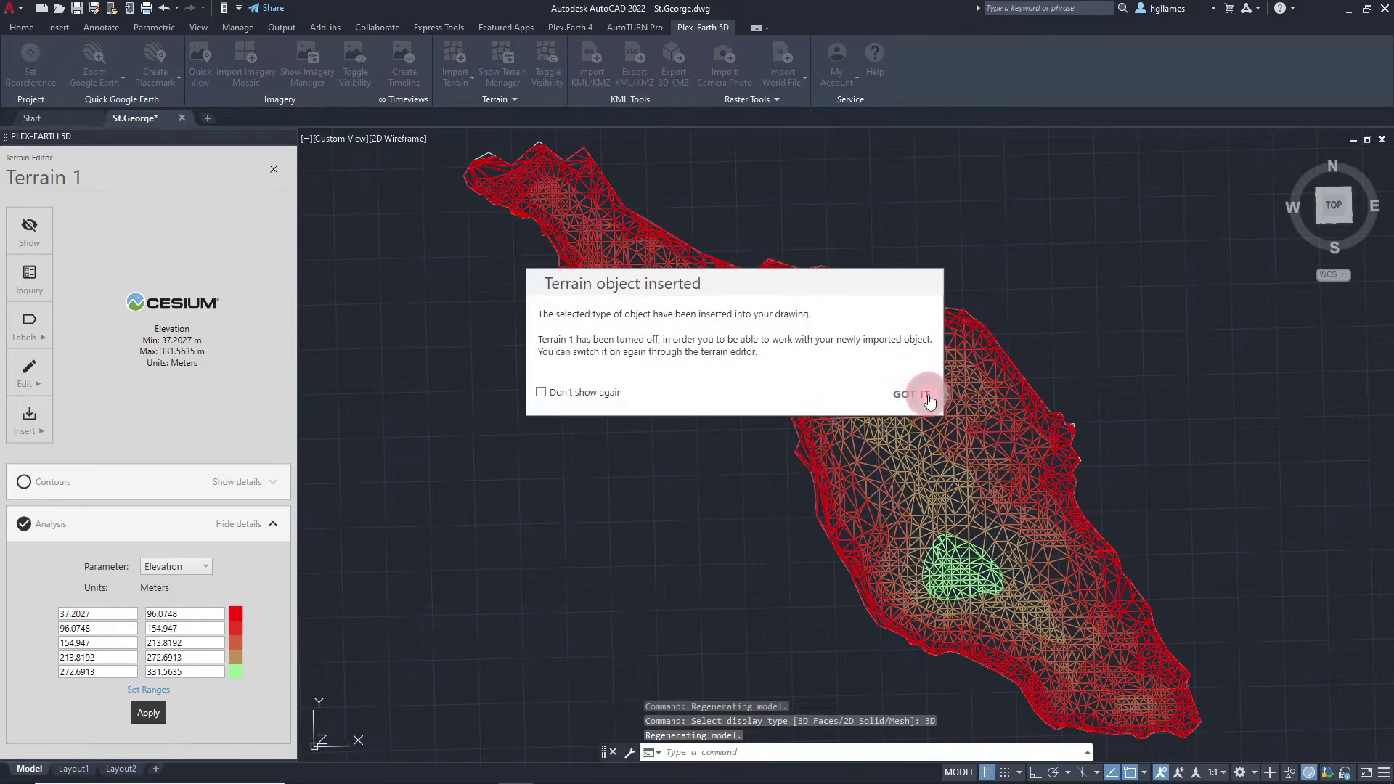
{"action": "left_click", "coordinate": [928, 396]}
- Insert the elevation legend table and place it in the drawing
{"action": "left_click", "coordinate": [29, 417]}
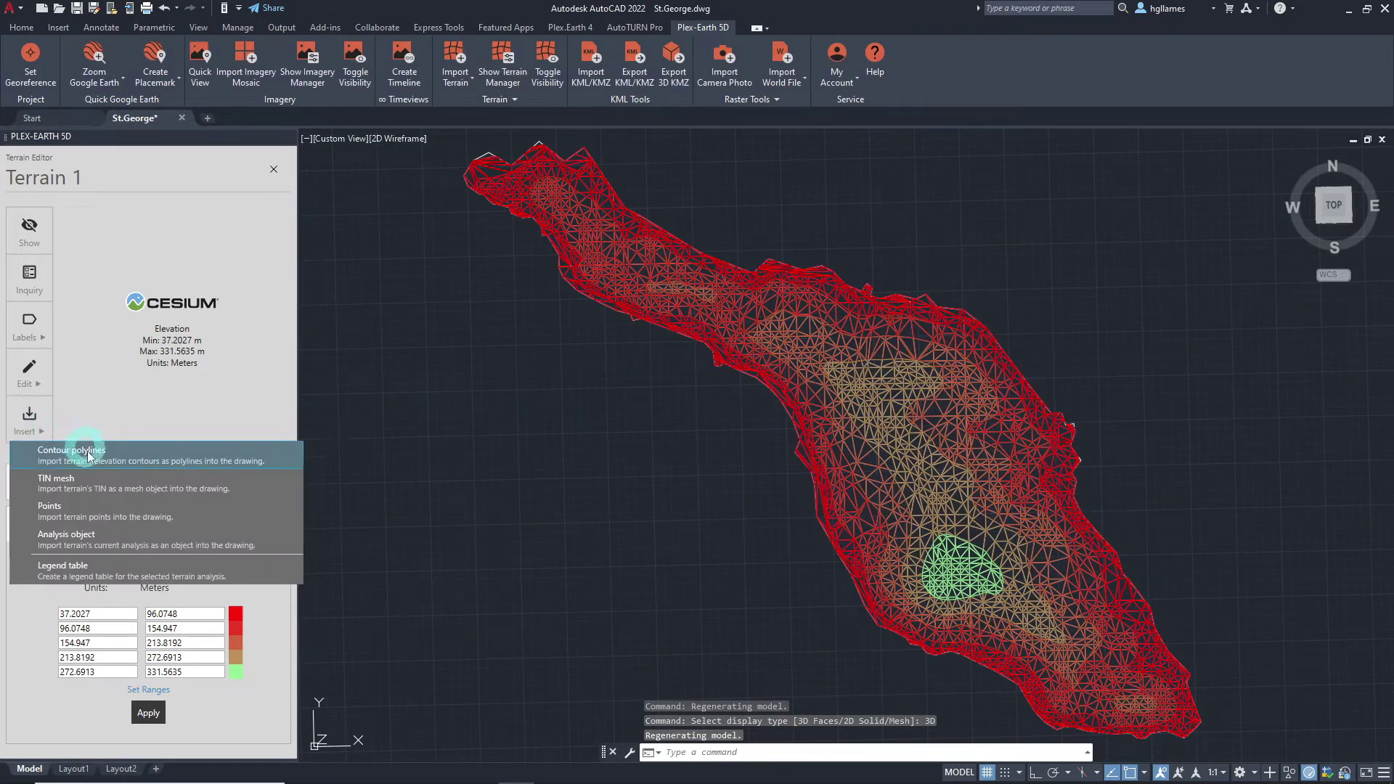
{"action": "left_click", "coordinate": [82, 559]}
{"action": "left_click", "coordinate": [467, 385]}
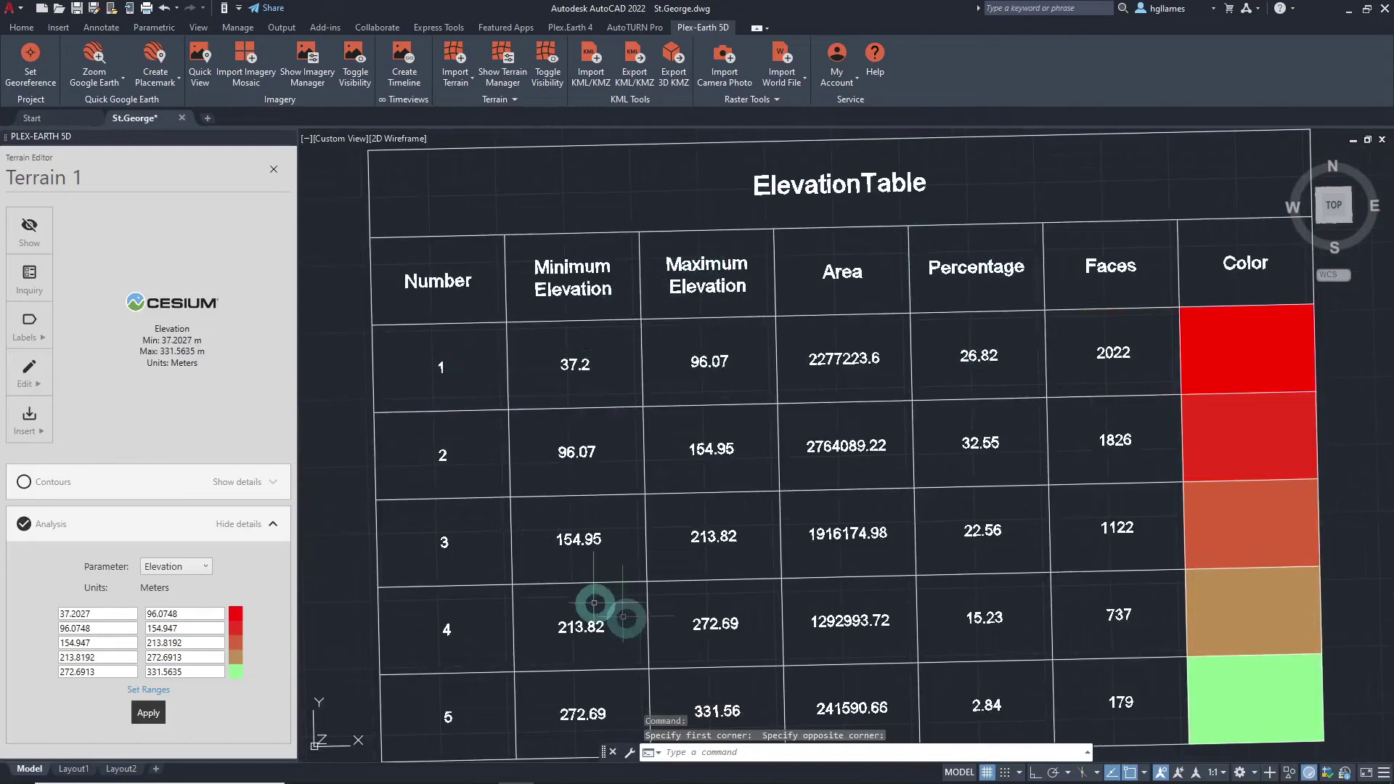
- Tilt the zoomed-out terrain into a 3D view and switch the visual style to Realistic
{"action": "middle_click_drag", "start_coordinate": [1097, 436], "coordinate": [620, 382]}
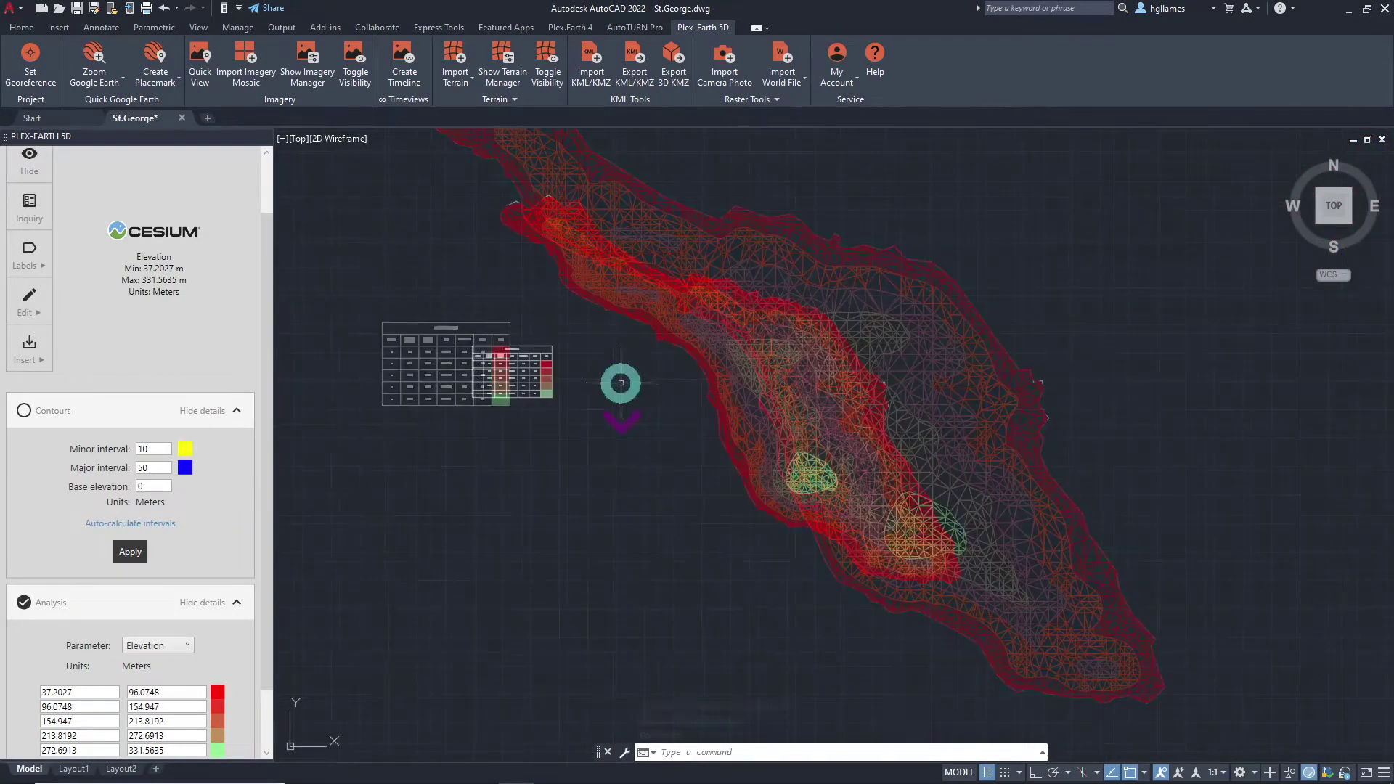
{"action": "scroll", "coordinate": [621, 383], "scroll_direction": "down", "scroll_amount": 3}
{"action": "type", "text": "3"}
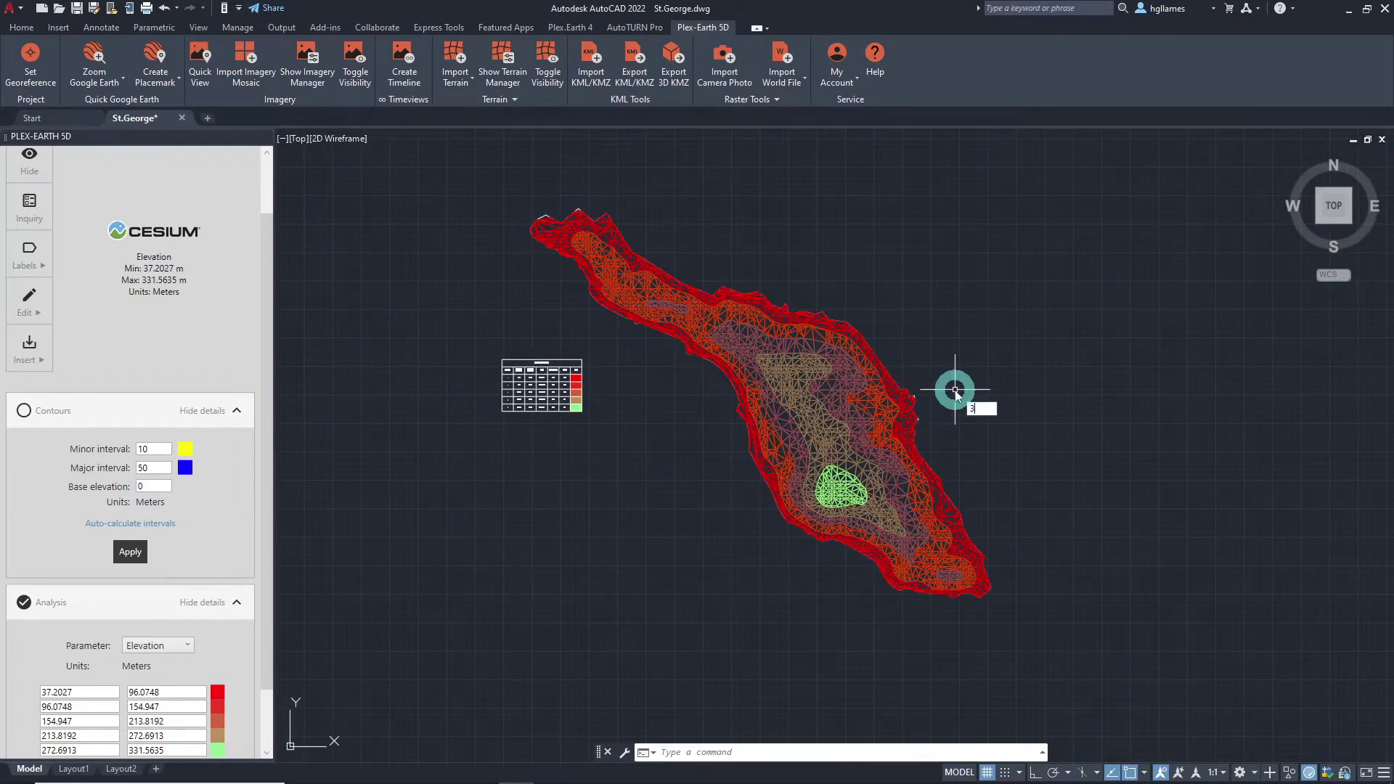
{"action": "left_click_drag", "start_coordinate": [741, 450], "coordinate": [740, 249]}
{"action": "key", "text": "Escape"}
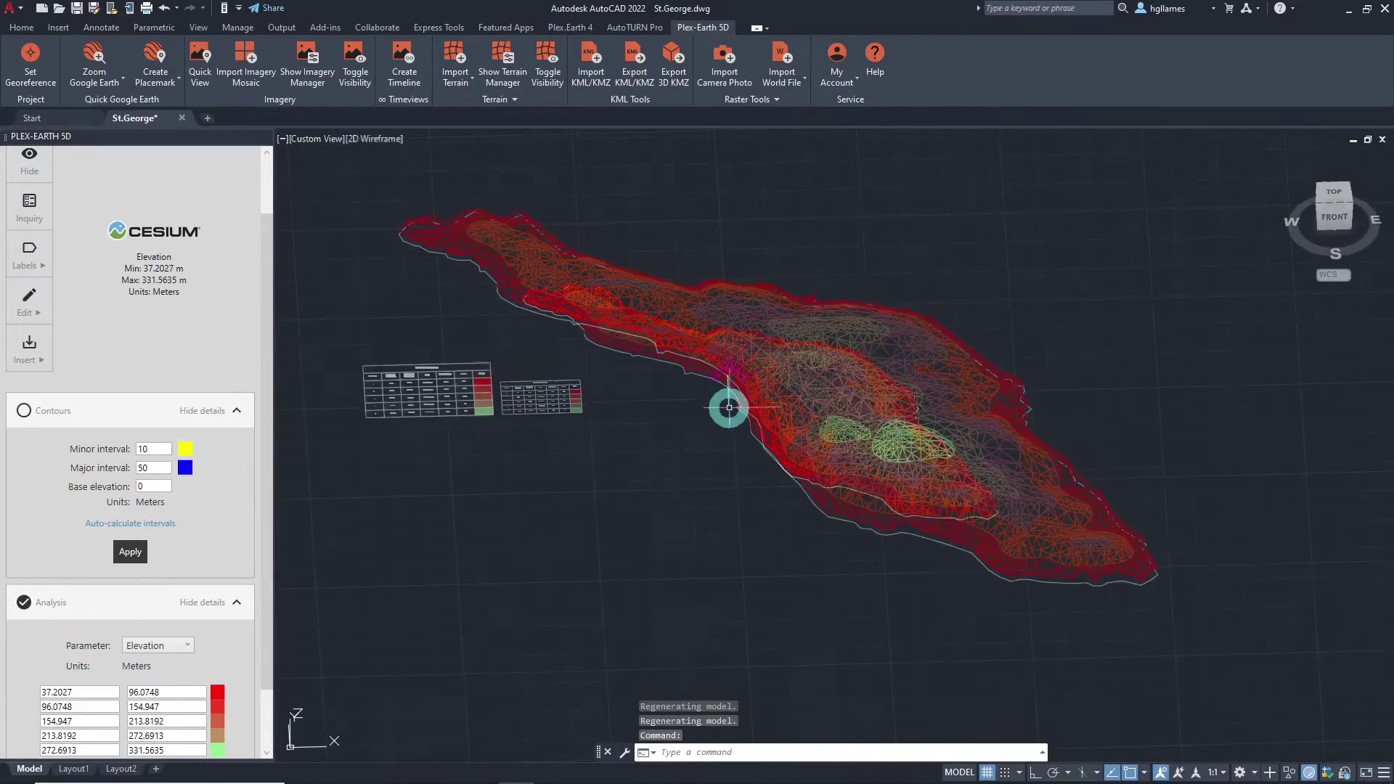
{"action": "left_click", "coordinate": [360, 138]}
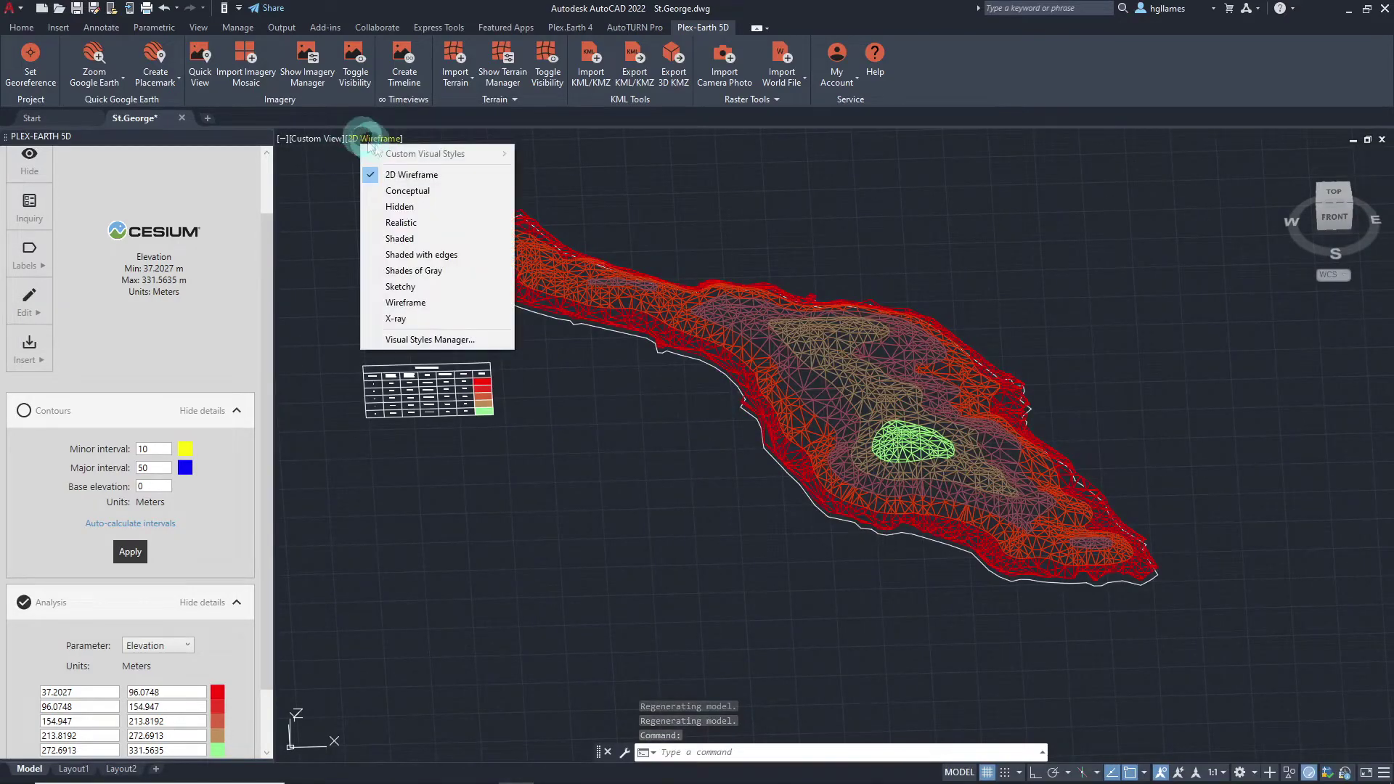
{"action": "left_click", "coordinate": [394, 226]}
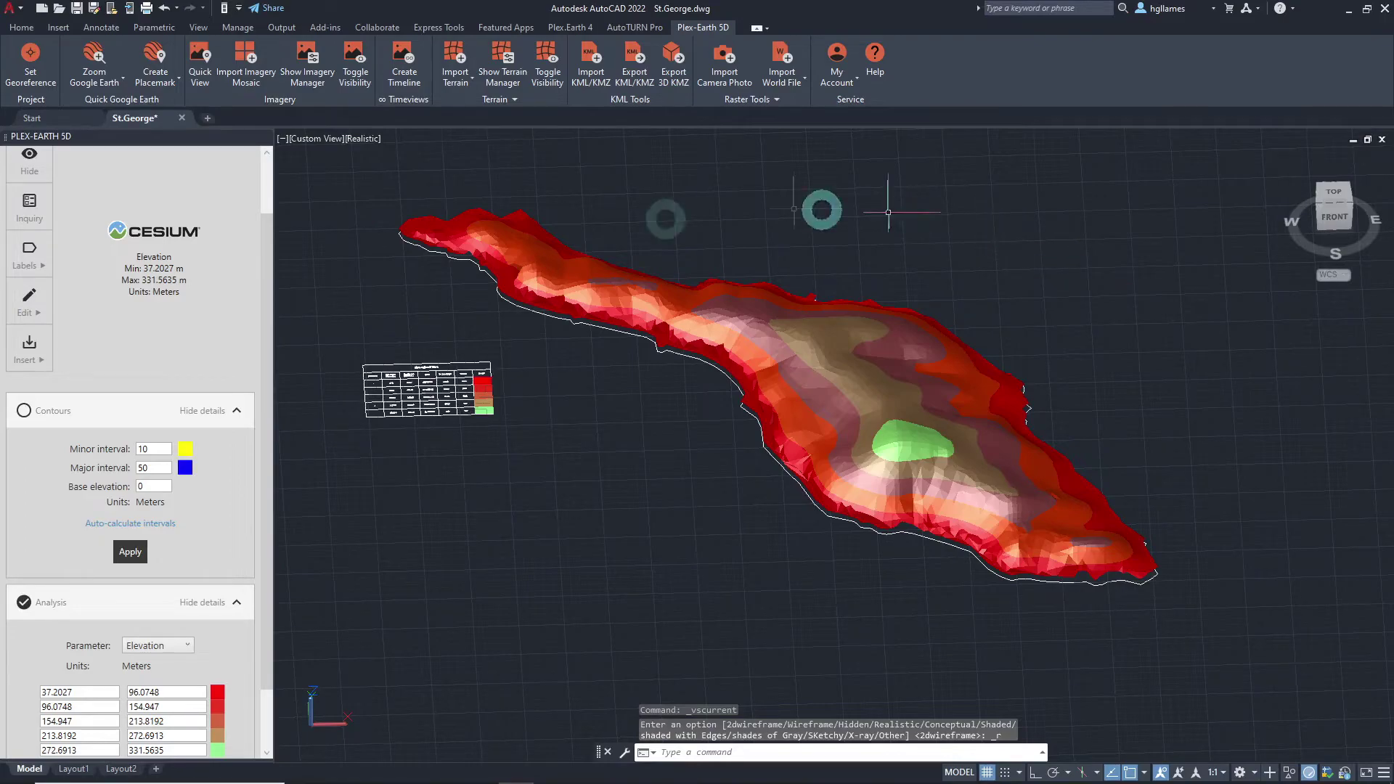